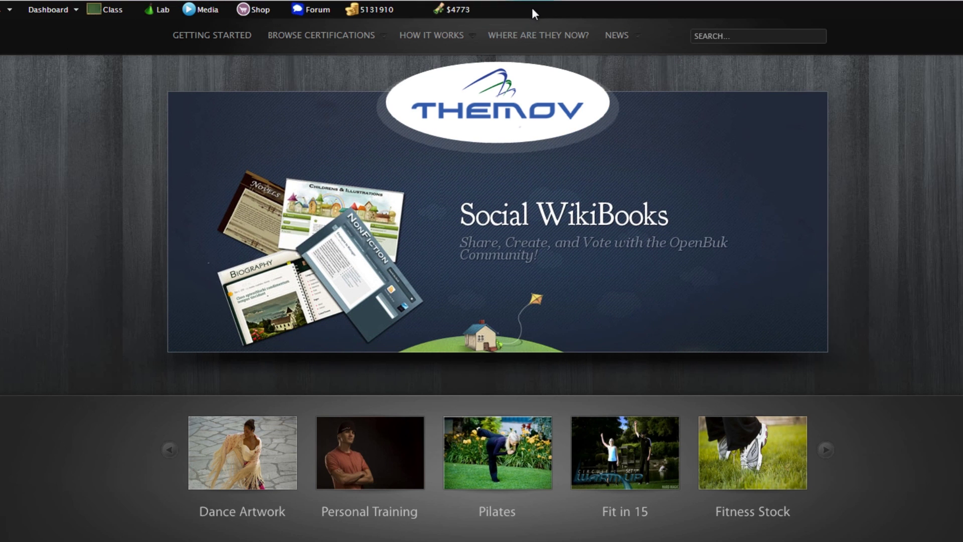
Step: Look over the affiliate site's home page from the slideshow down to the contact form and footer
mouse_move(17, 14)
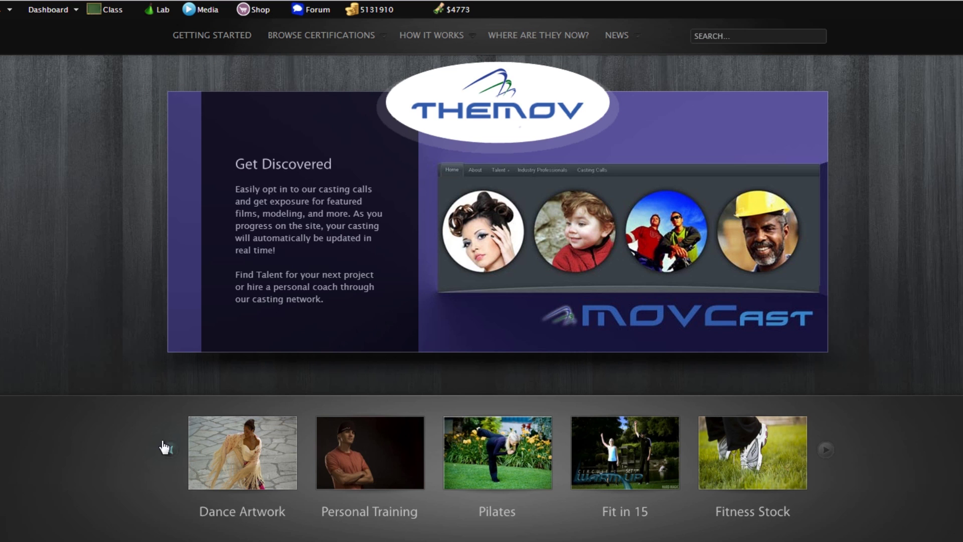
scroll(819, 490, down, 4)
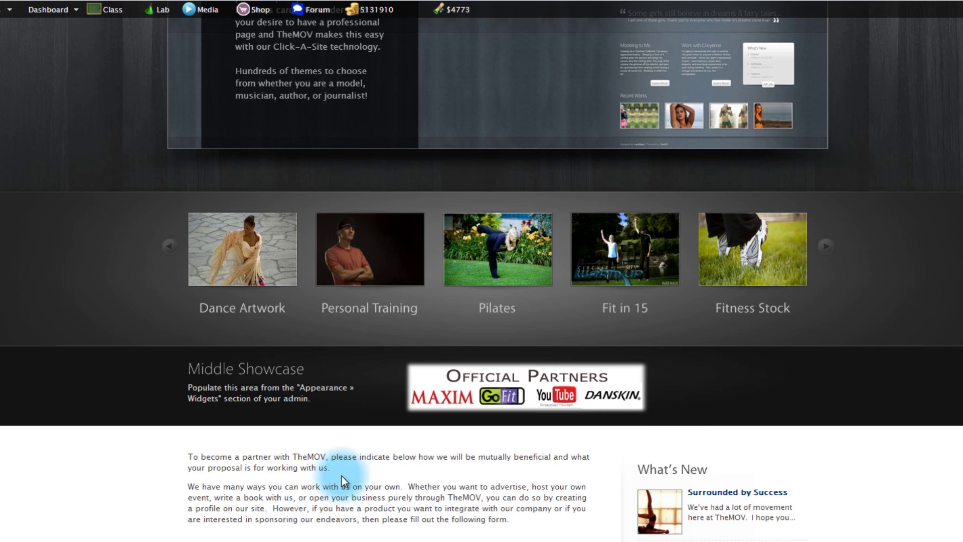
scroll(341, 475, down, 5)
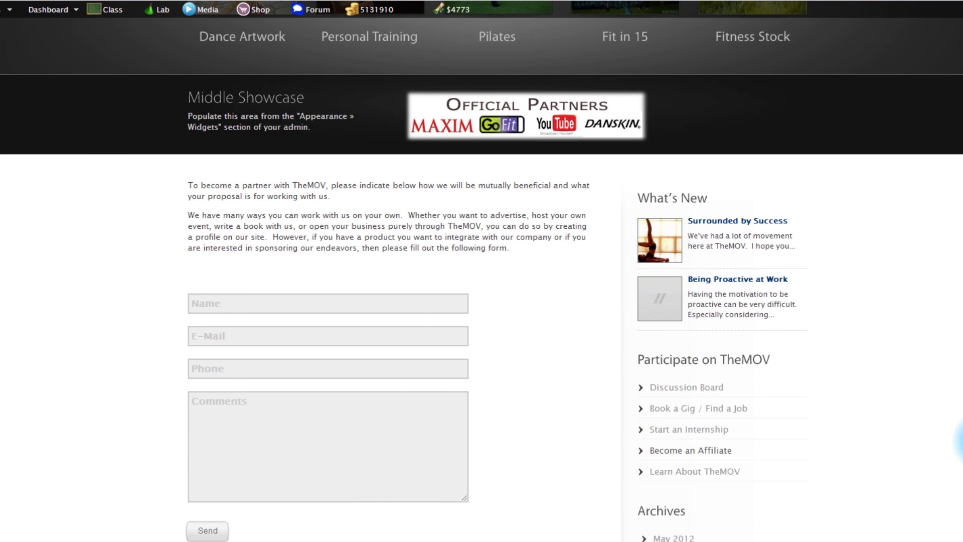
scroll(929, 485, down, 2)
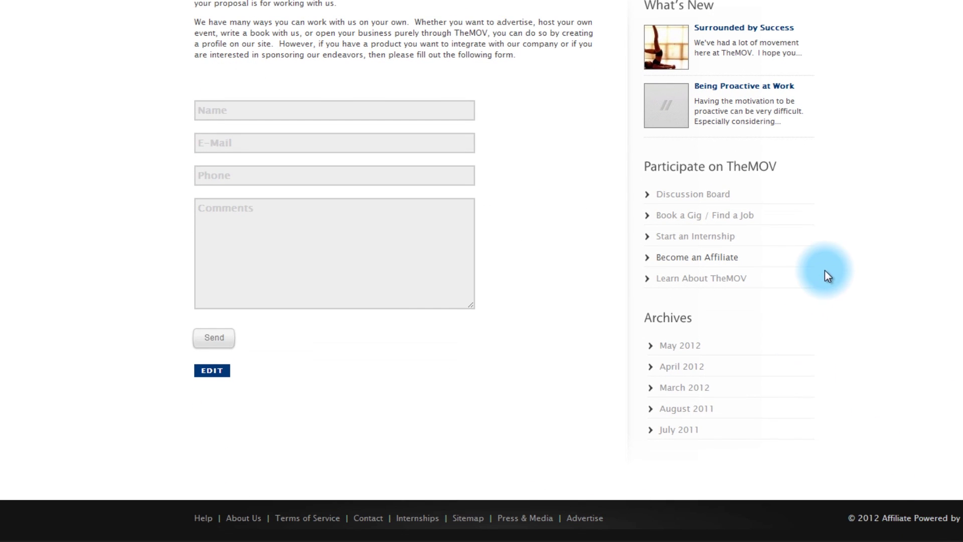
scroll(89, 380, up, 10)
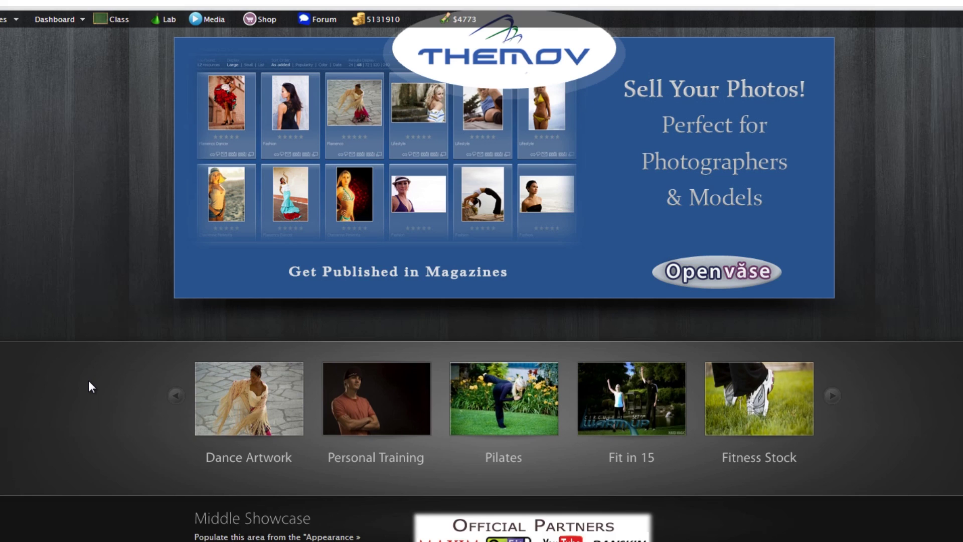
Step: View the page source of the affiliate home page and look through its HTML code
right_click(66, 184)
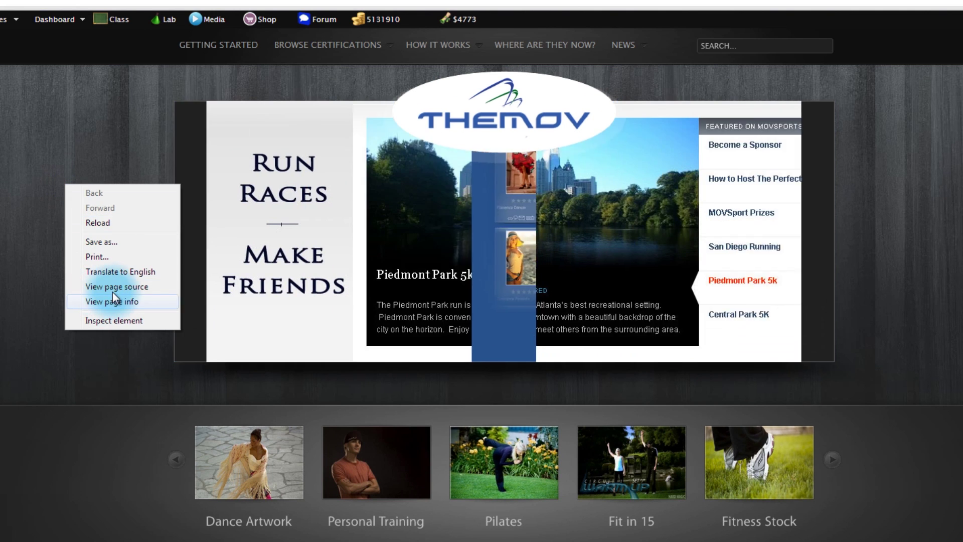
click(113, 288)
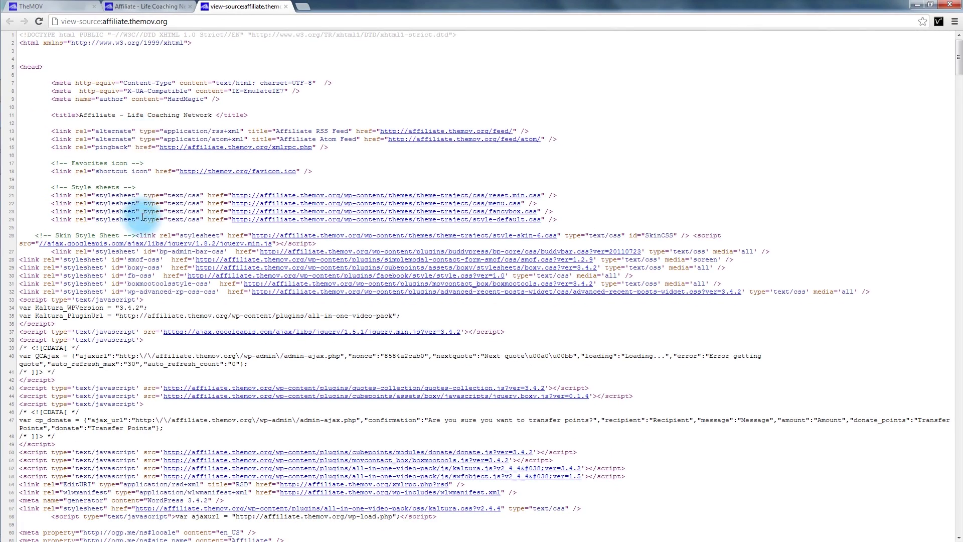
scroll(141, 205, down, 12)
scroll(150, 264, down, 6)
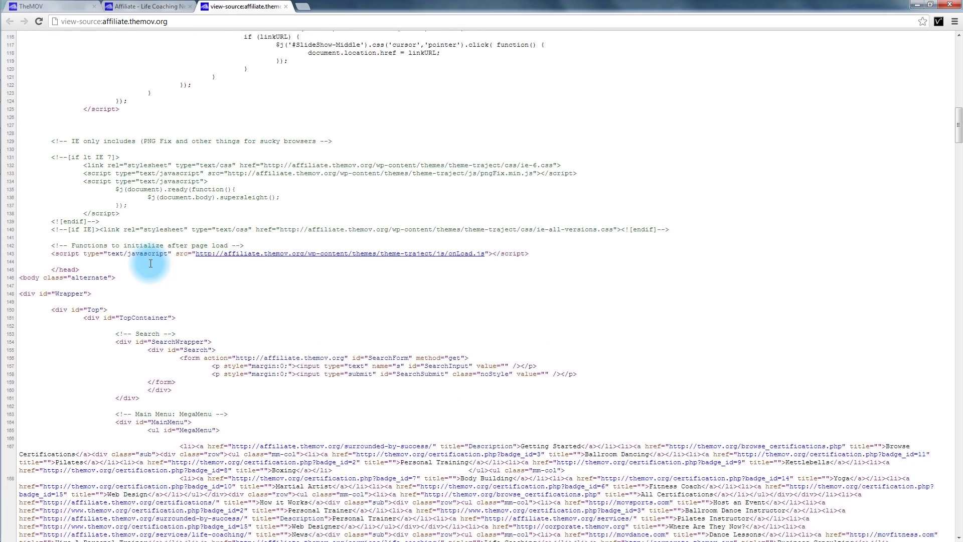
scroll(149, 263, up, 18)
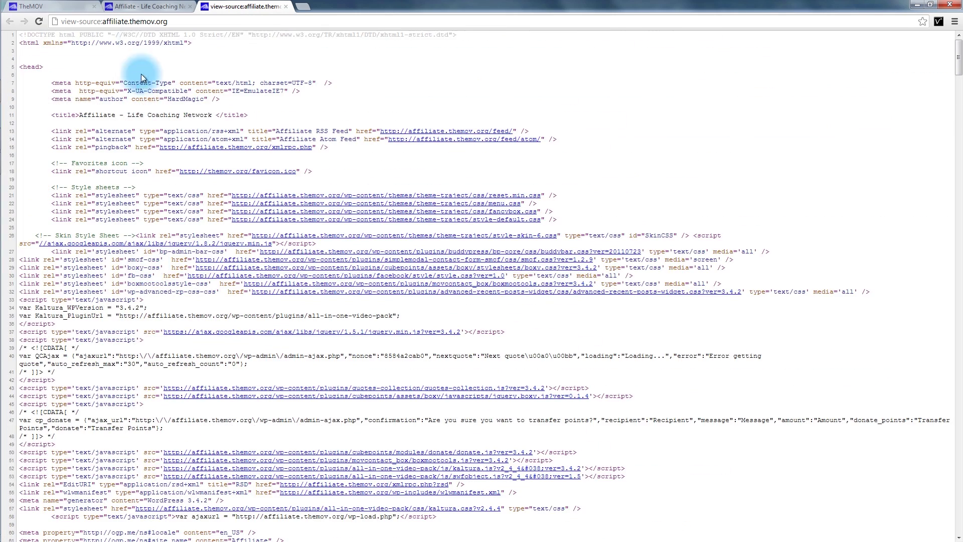
Step: Open the affiliate site's WordPress dashboard in a new browser tab and go to the Traject theme's Main Menu settings
click(139, 7)
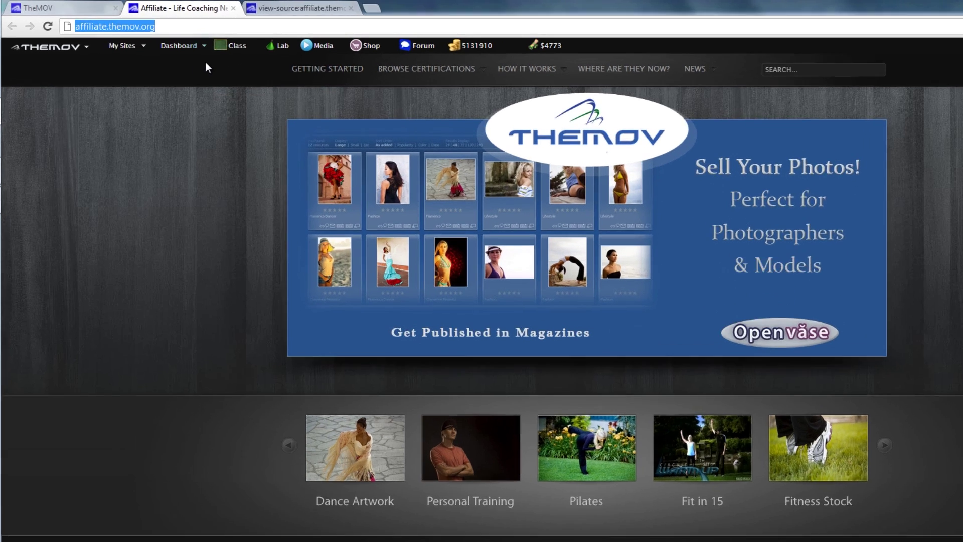
mouse_move(146, 38)
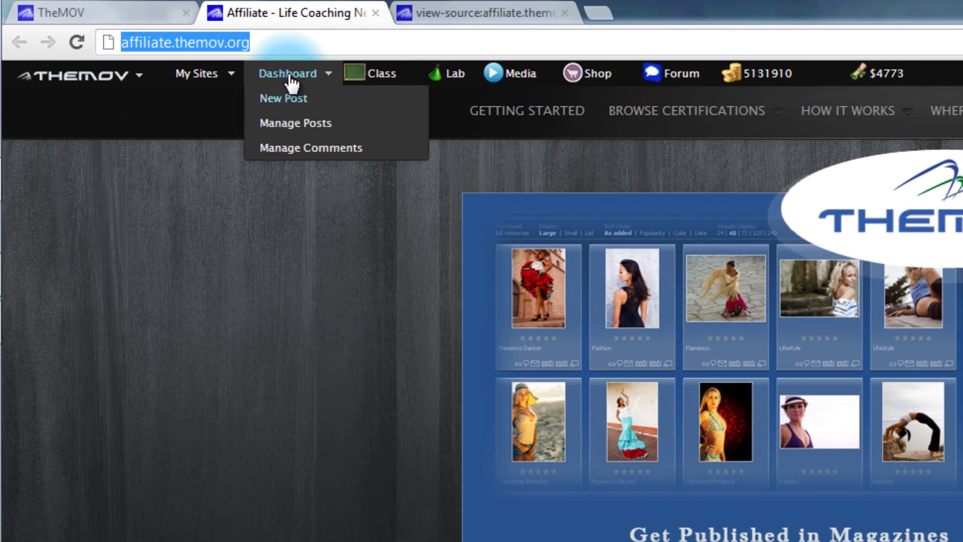
middle_click(290, 72)
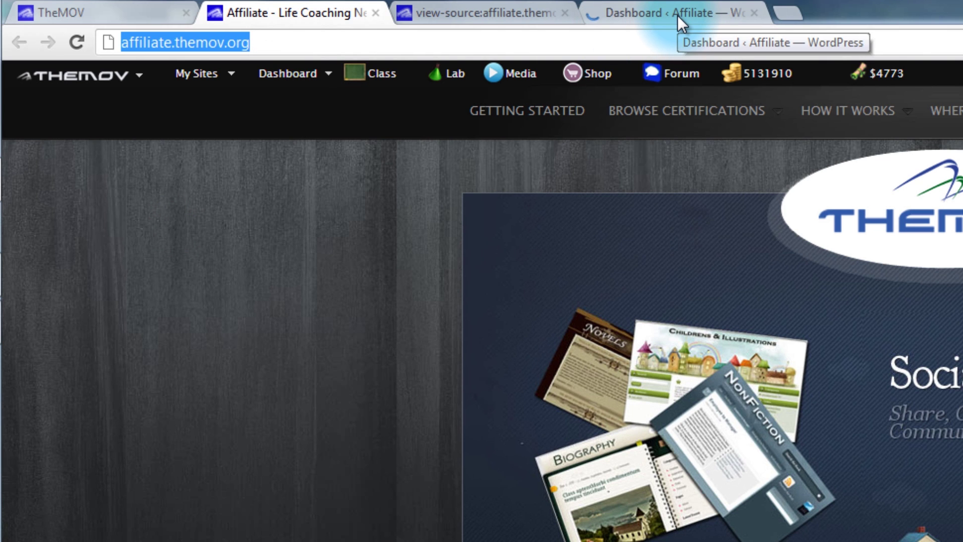
click(677, 15)
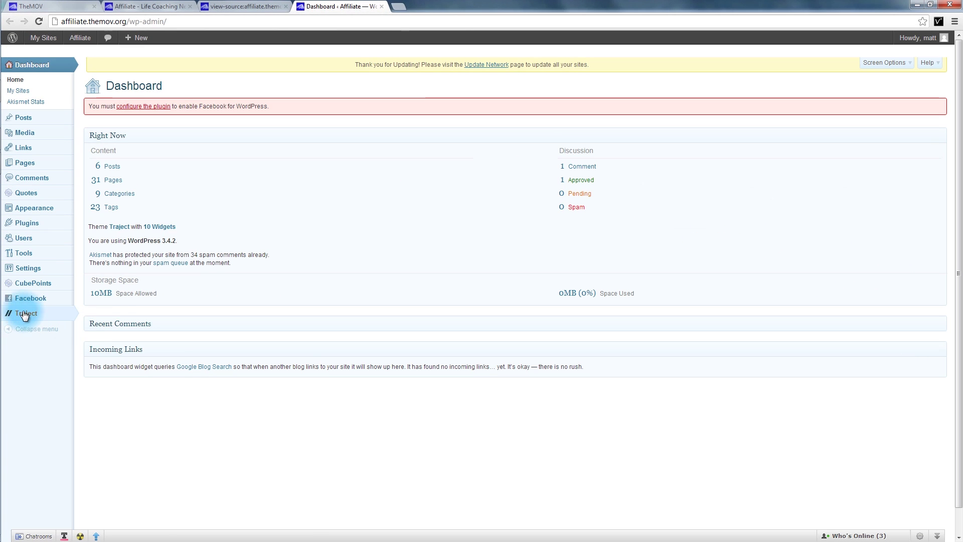
mouse_move(22, 315)
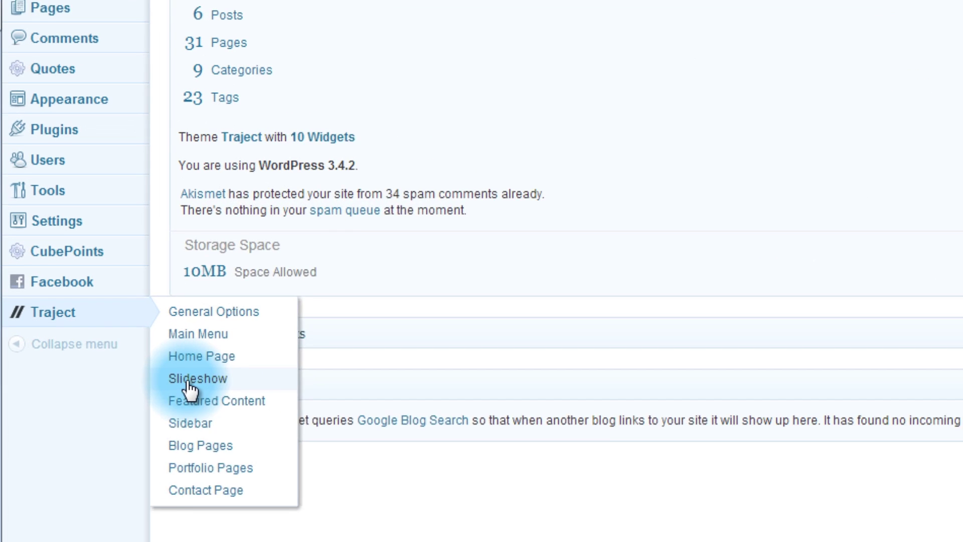
click(199, 338)
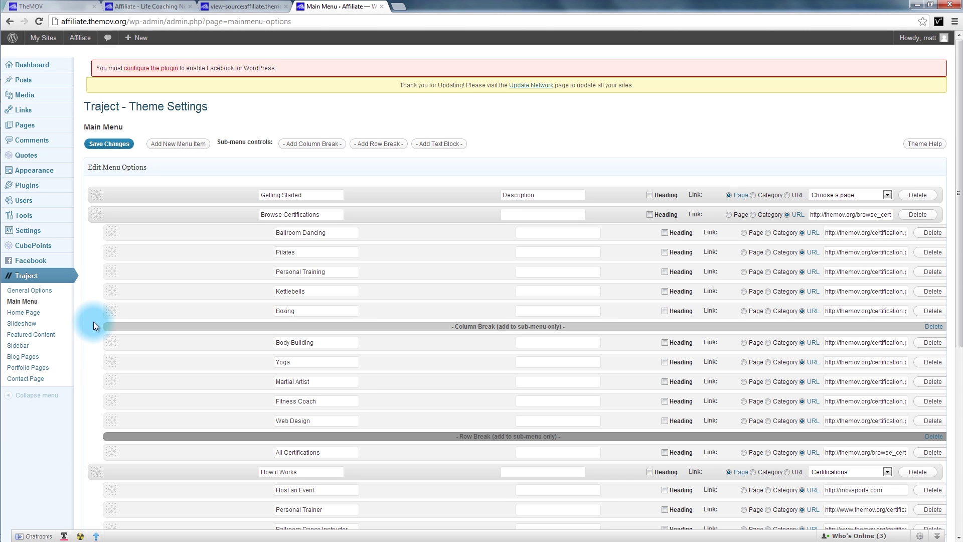
Step: Check the standard WordPress Menus page for theme menu support and return to the Traject Main Menu settings
click(32, 171)
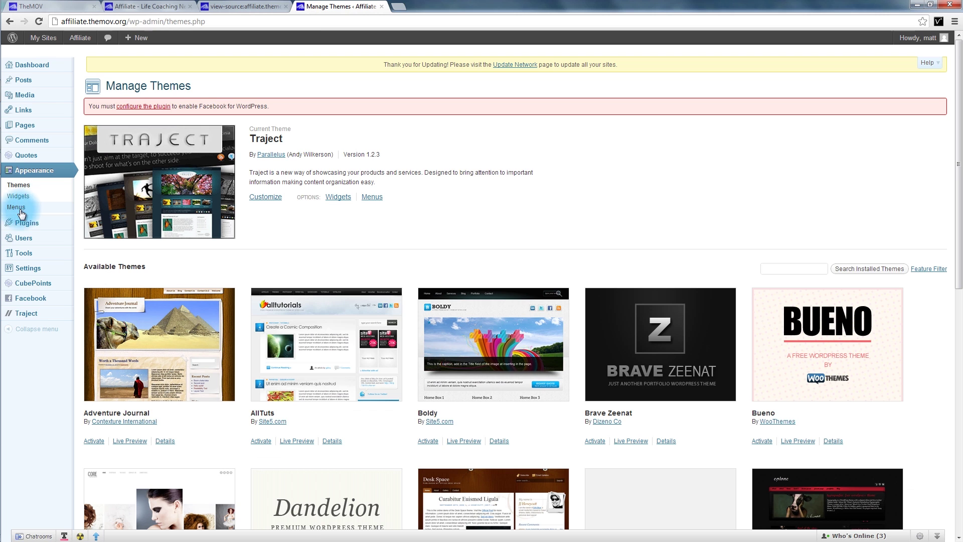
click(22, 207)
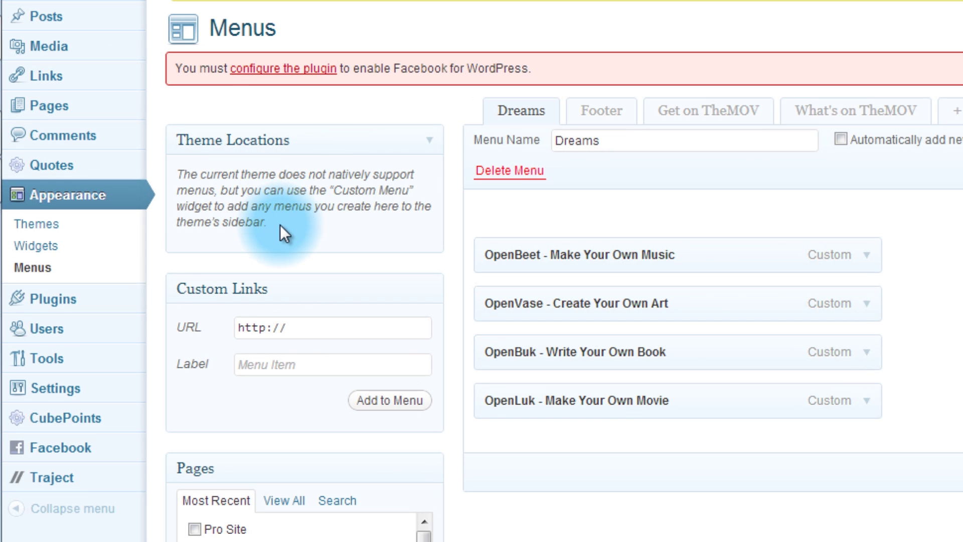
mouse_move(45, 479)
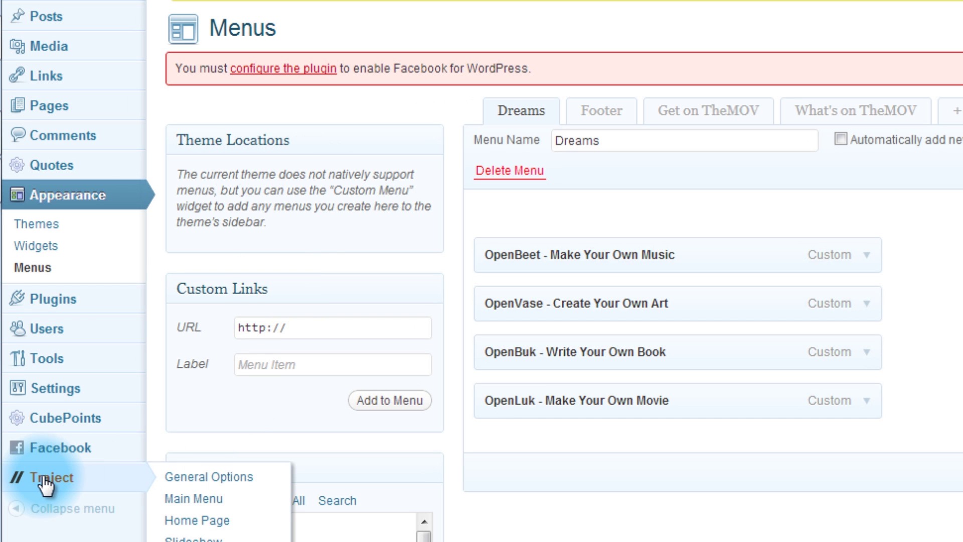
click(196, 498)
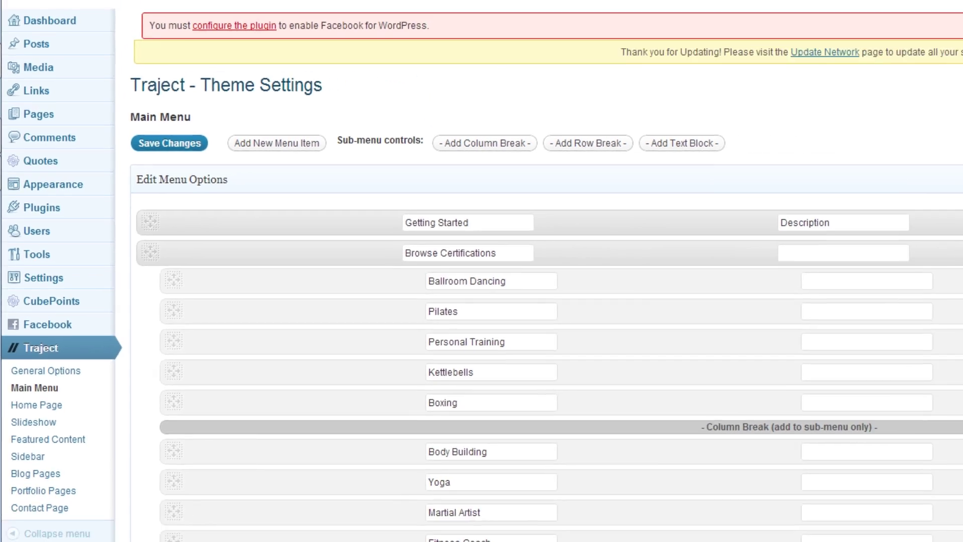
Step: Examine the live affiliate site's navigation bar and its Browse Certifications submenu against the menu settings
click(243, 6)
click(133, 6)
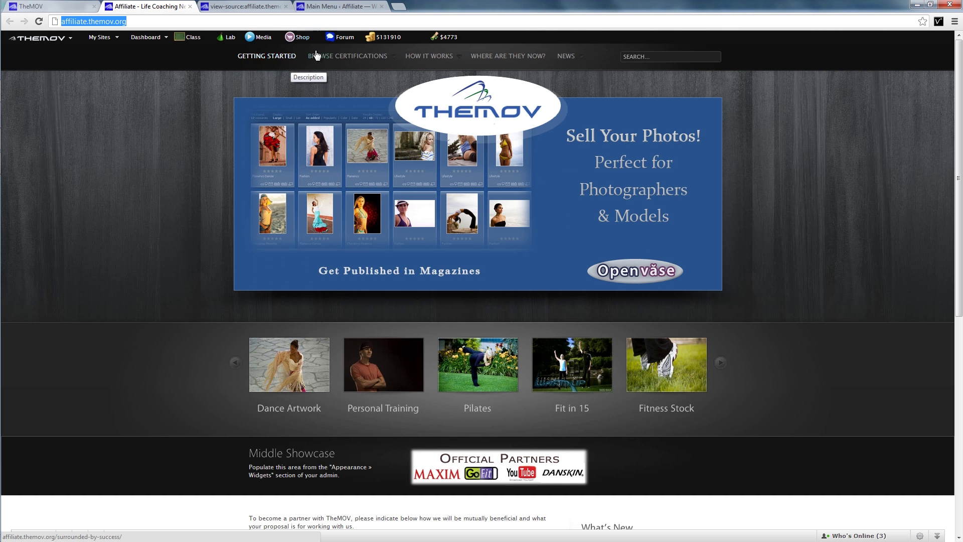
mouse_move(329, 56)
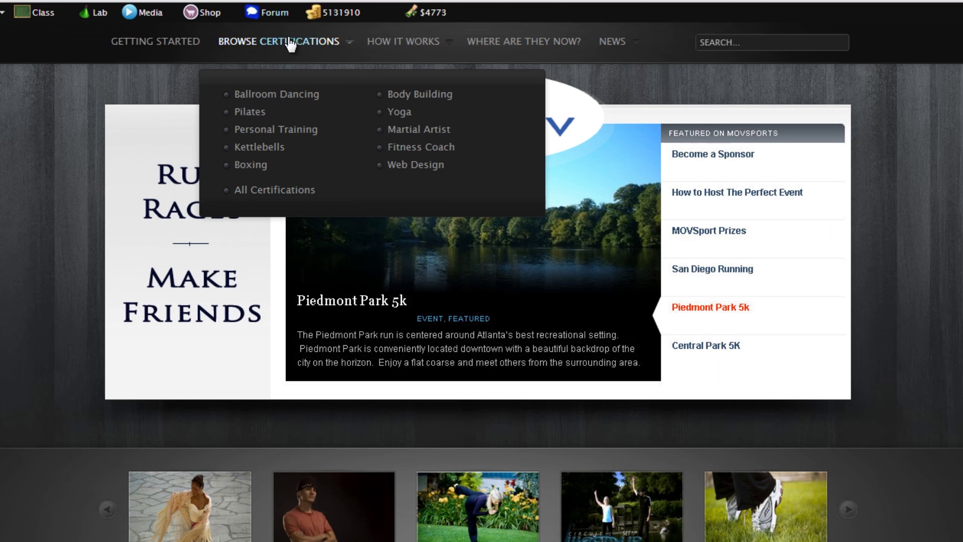
mouse_move(379, 44)
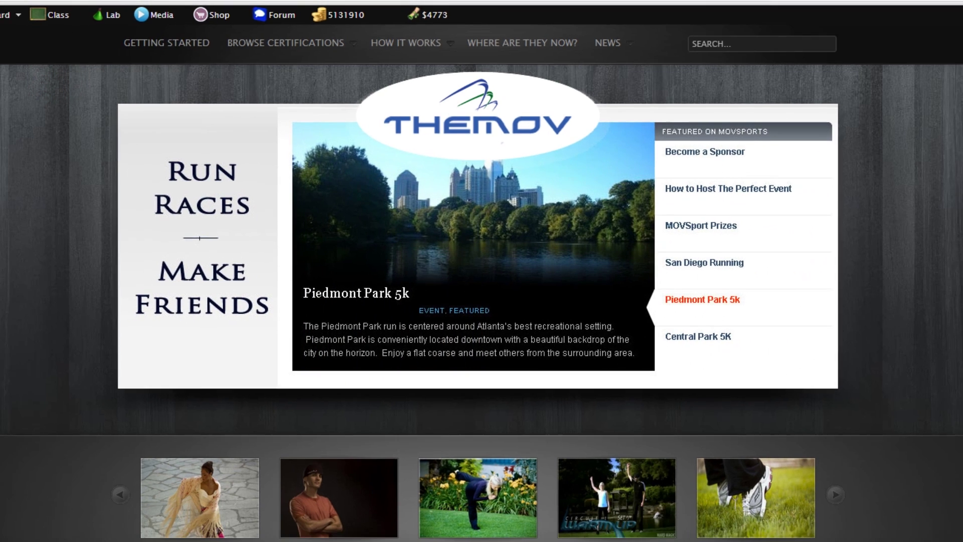
click(278, 2)
click(327, 6)
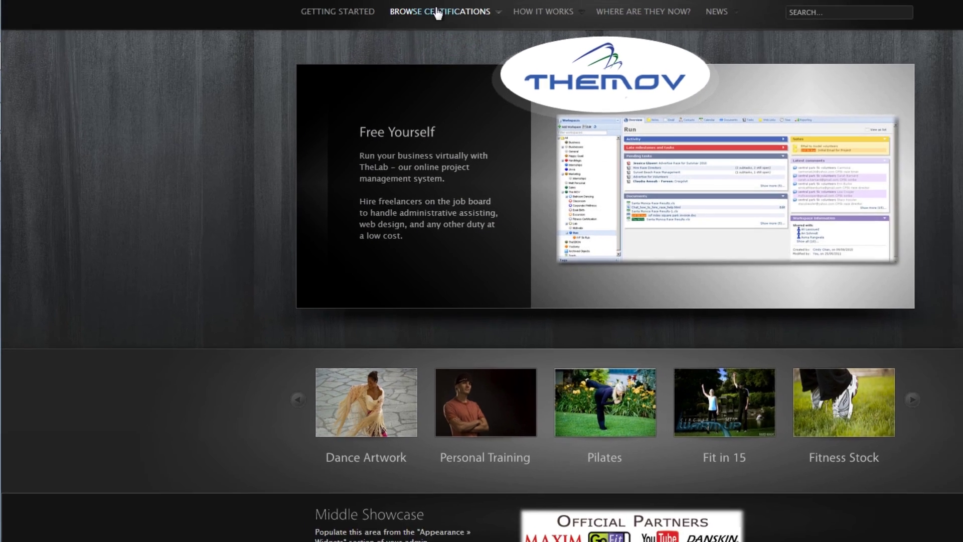
mouse_move(373, 55)
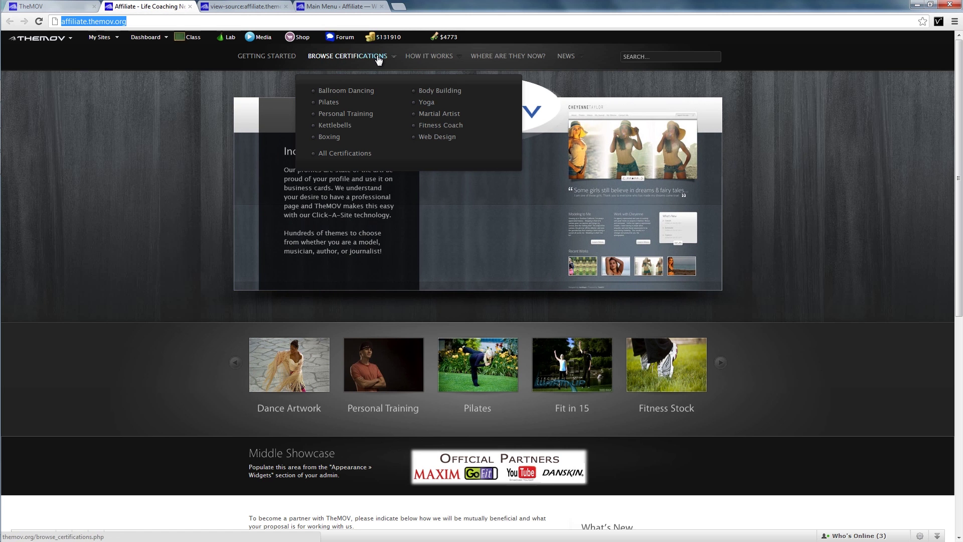
Step: Delete the Browse Certifications, How it Works, Where Are They Now?, News and Getting Started items from the Traject main menu
click(340, 8)
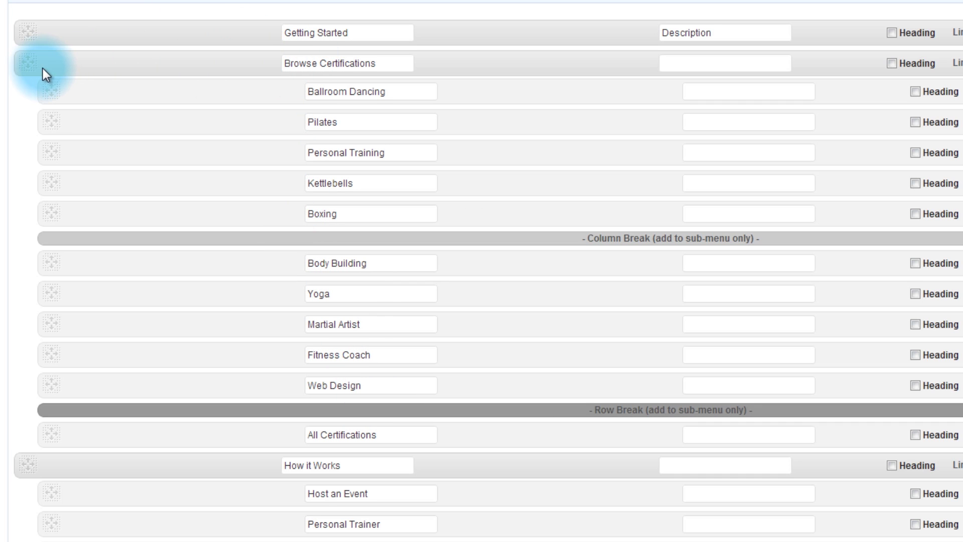
click(31, 61)
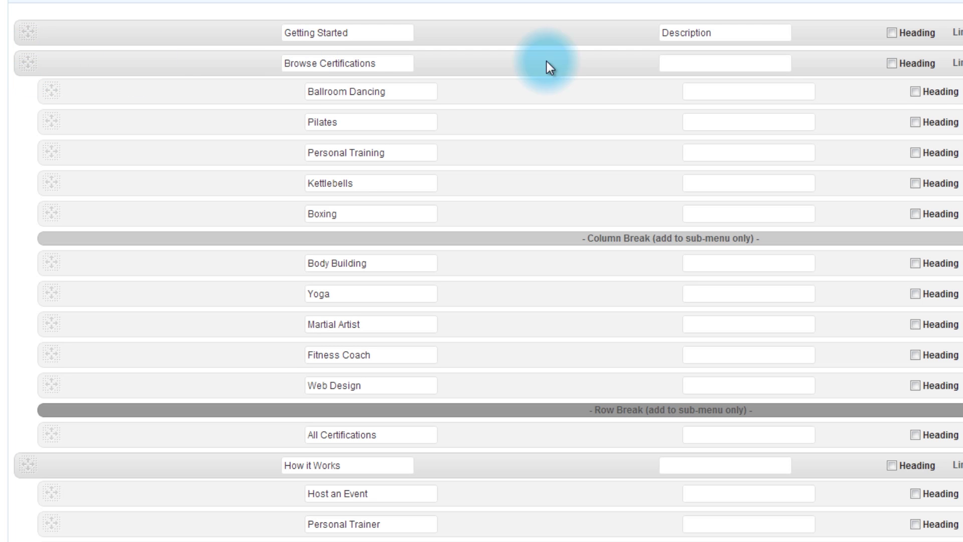
click(962, 64)
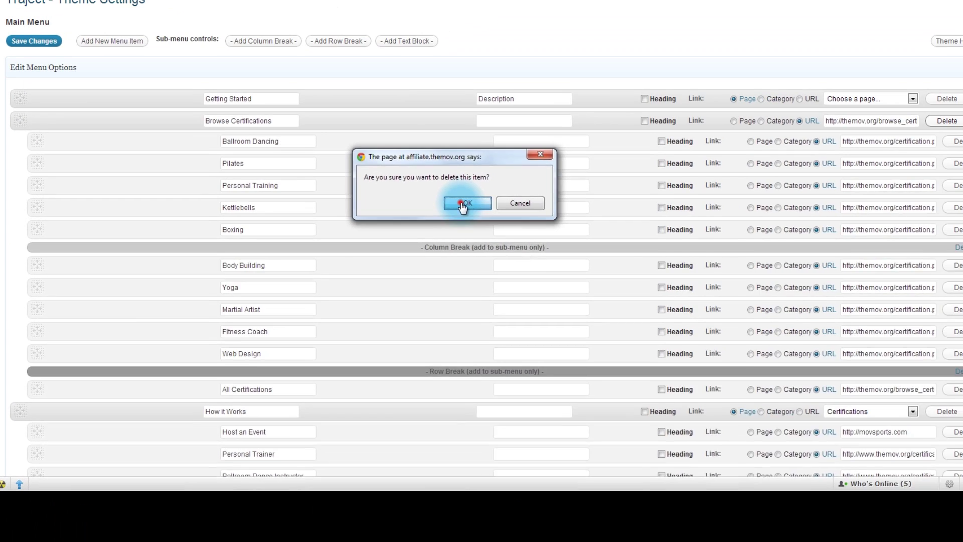
click(527, 180)
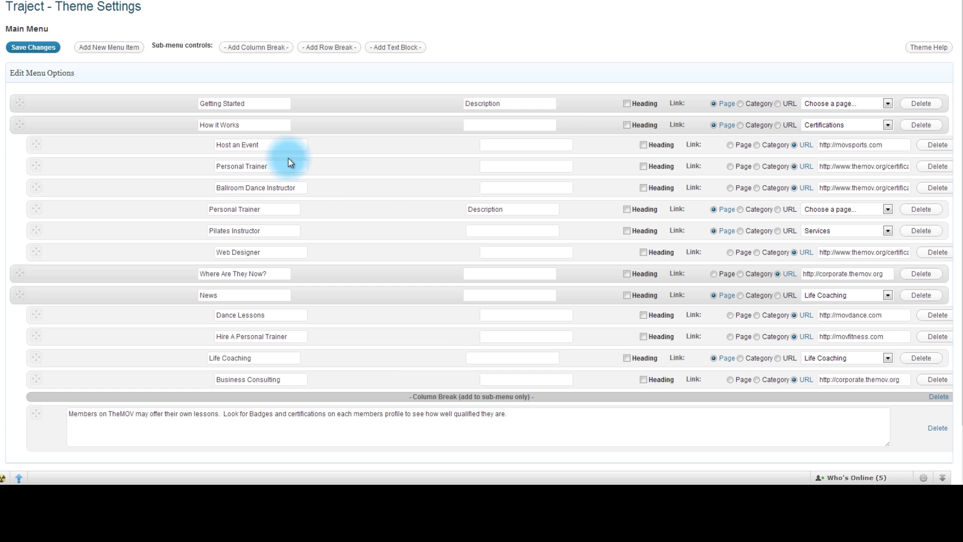
click(923, 126)
key(Return)
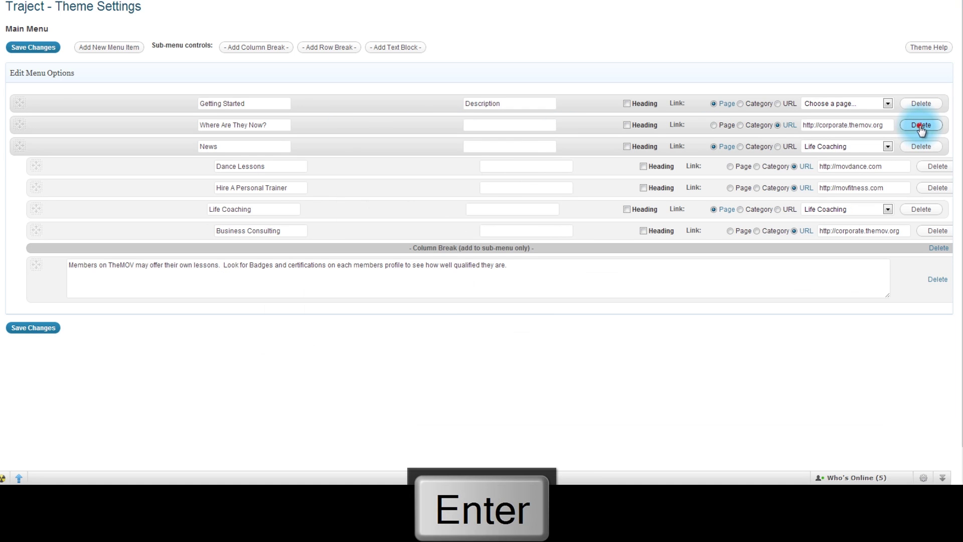
click(921, 128)
key(Return)
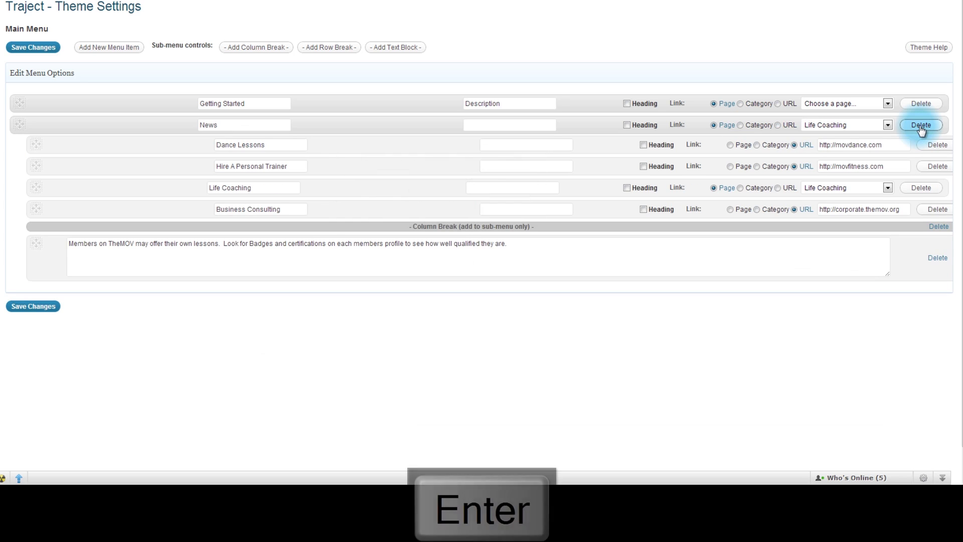
click(921, 126)
key(Return)
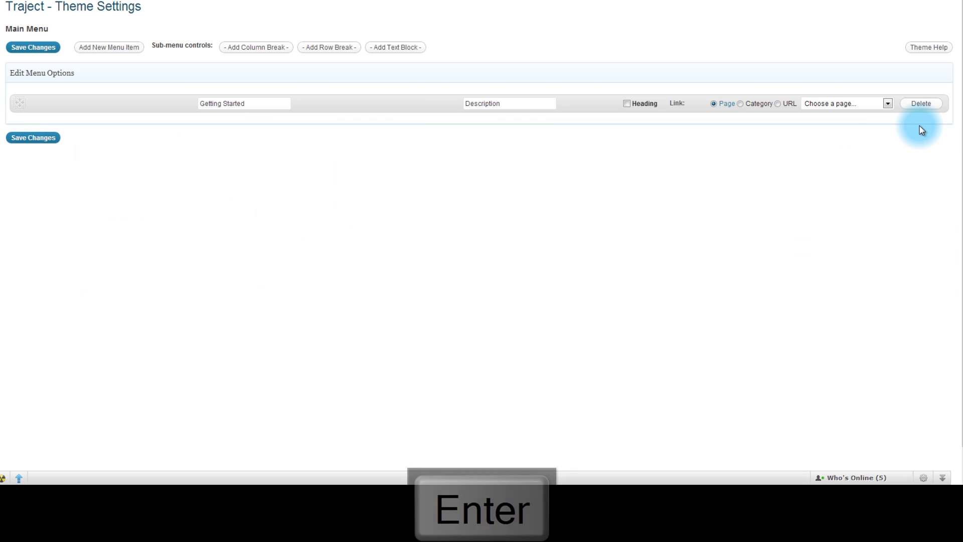
click(927, 109)
key(Return)
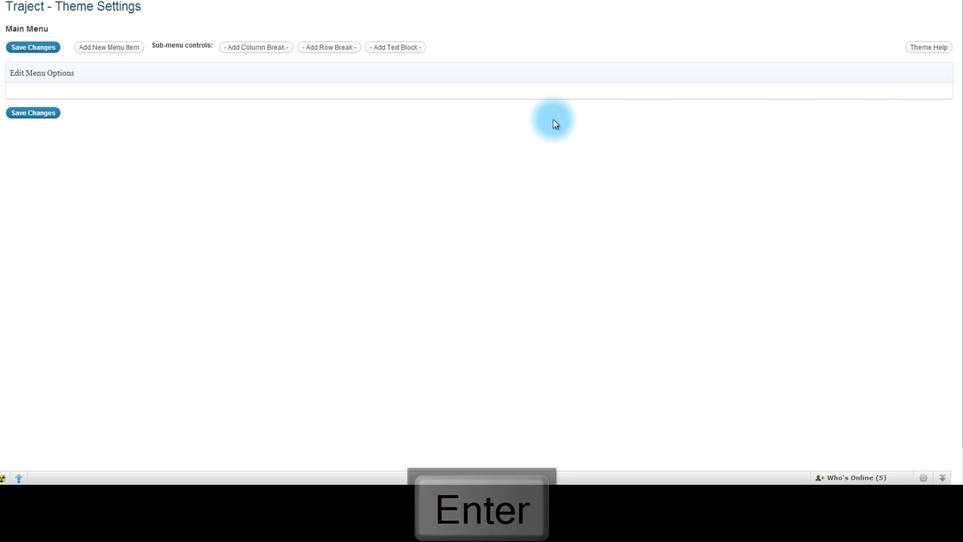
Step: Add a new main menu item with the title Philosophy
click(113, 50)
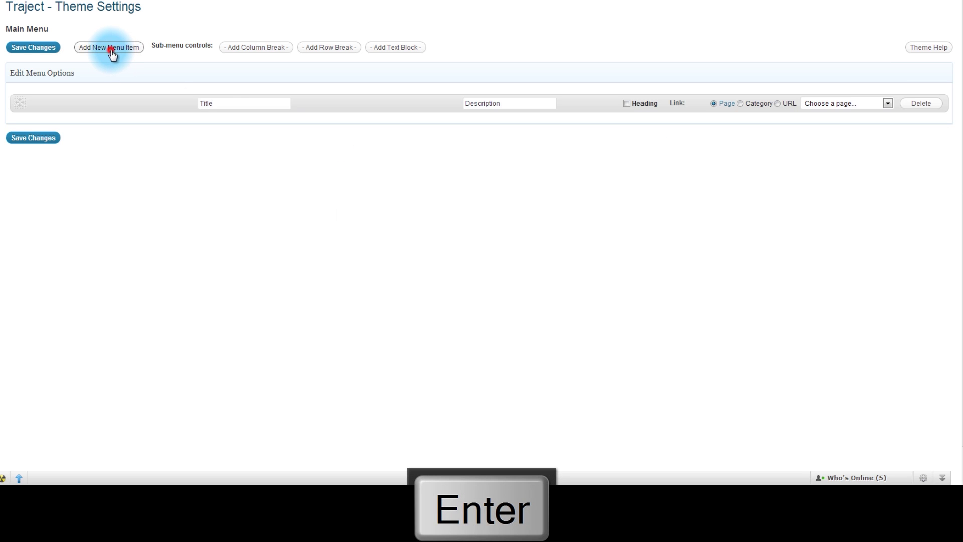
click(228, 107)
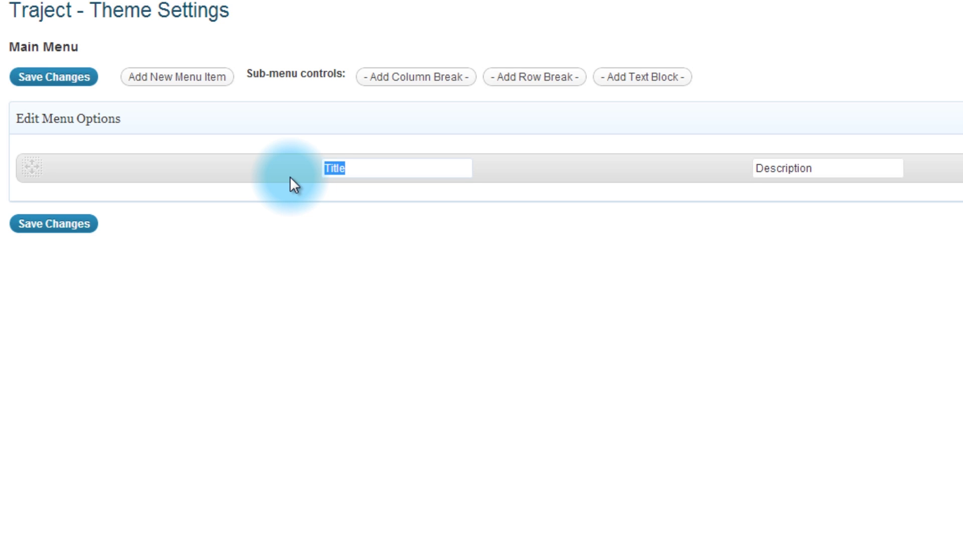
text(Philosophy)
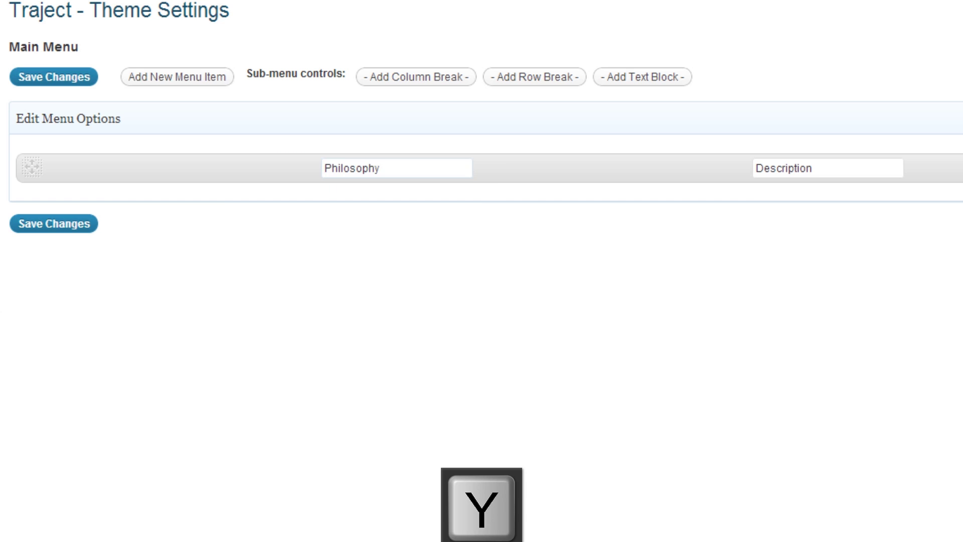
Step: Add four new main menu items titled Make Money, Marketing Your Page, Other Affiliates and News
click(165, 76)
text(Make Money)
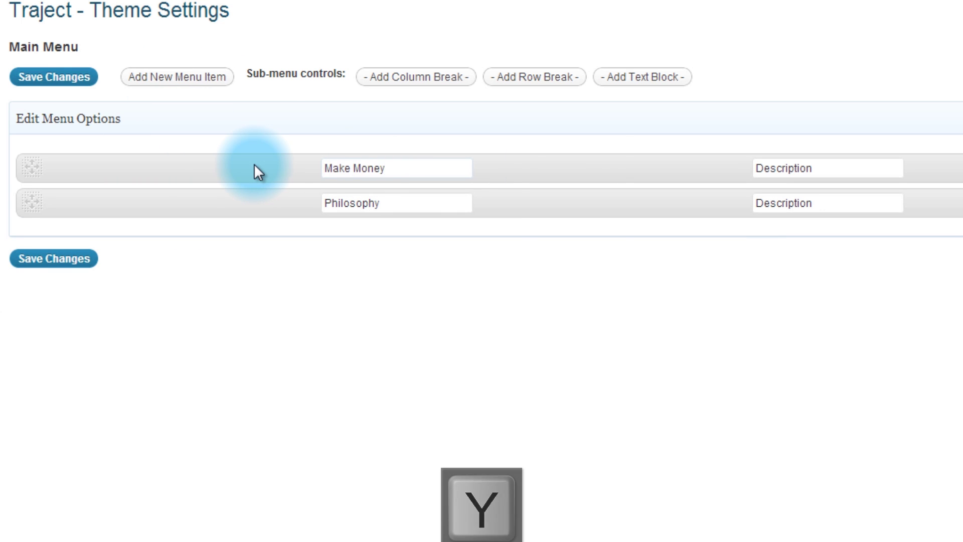
click(177, 77)
text(Sarketing Your Page)
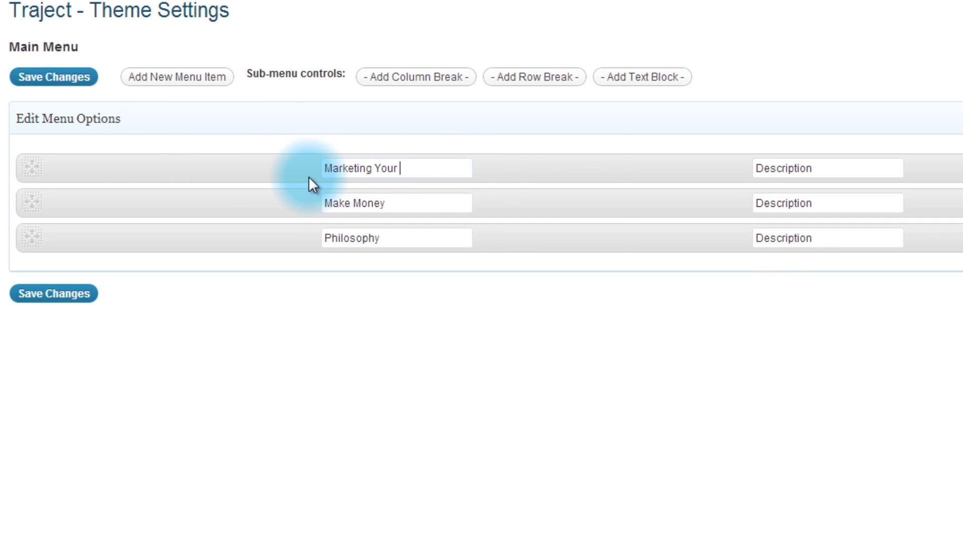
click(176, 77)
text(Other Affiliates)
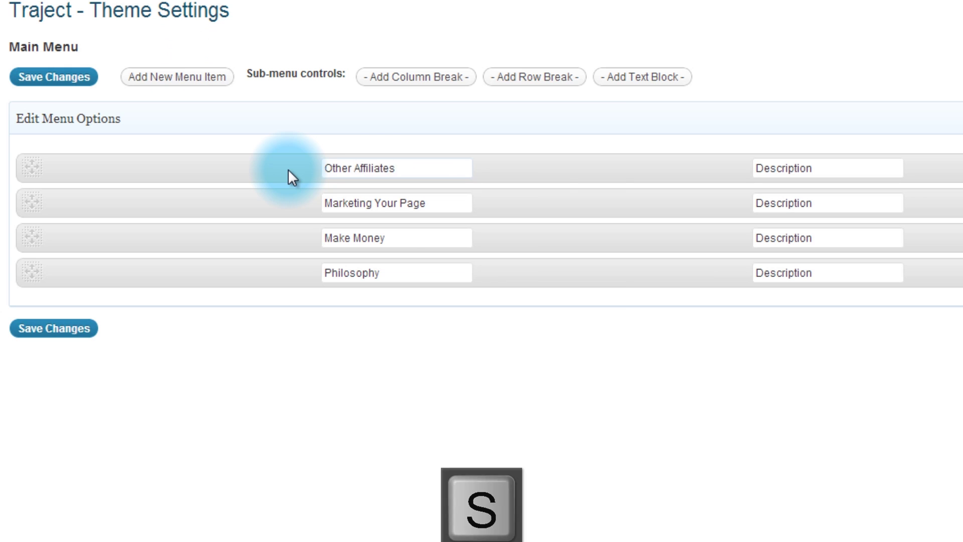
click(199, 75)
text(News)
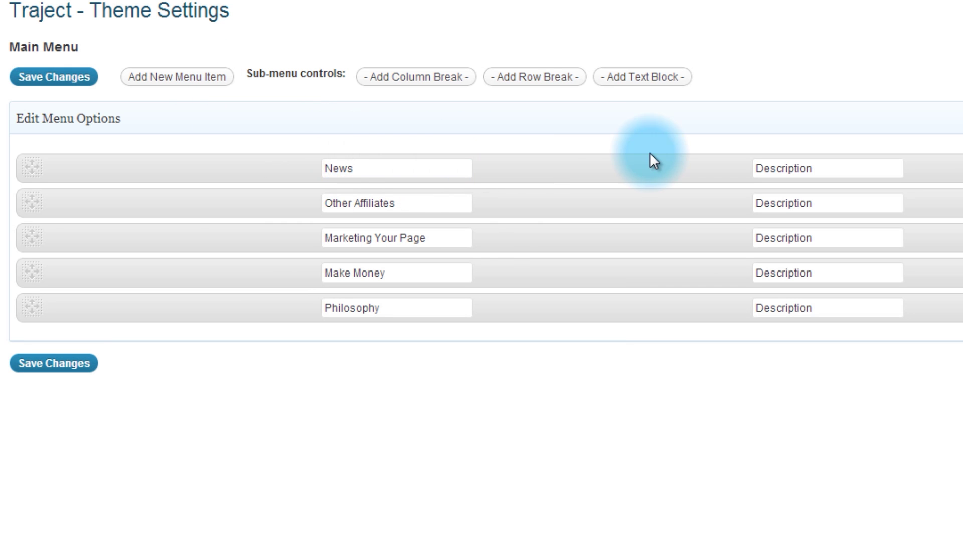
Step: Save the main menu changes and reload the live affiliate site to check its navigation bar
click(29, 80)
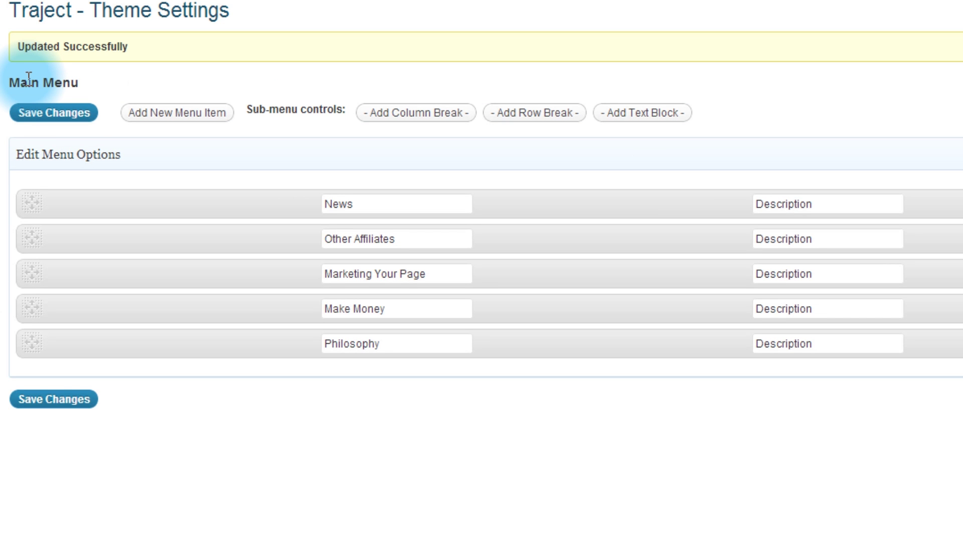
click(145, 6)
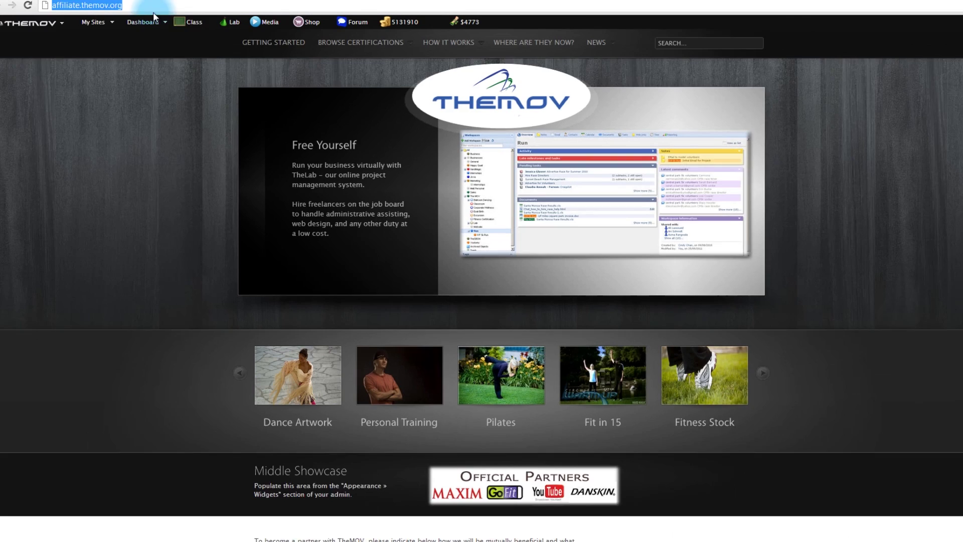
click(36, 27)
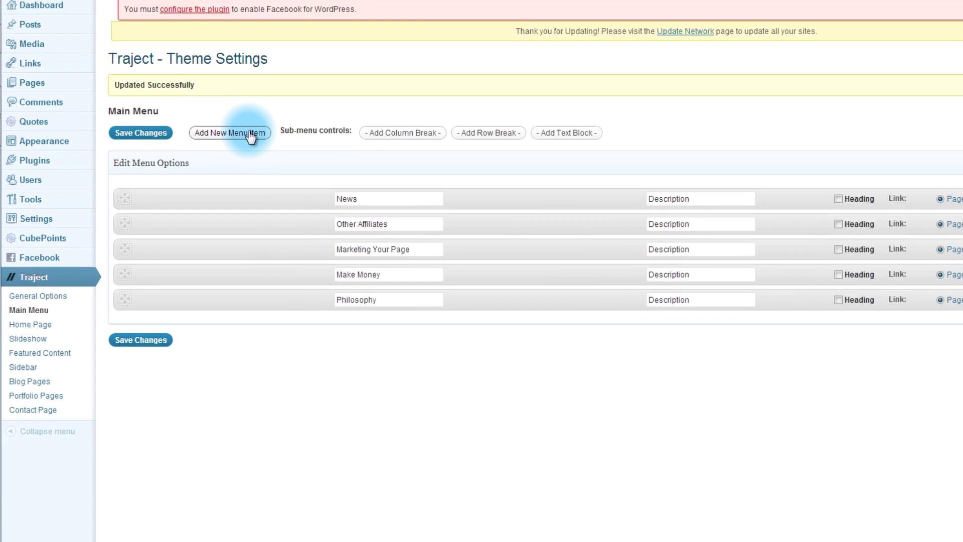
Step: Add five untitled items to the main menu for use as sub-menu entries
click(304, 102)
click(304, 102)
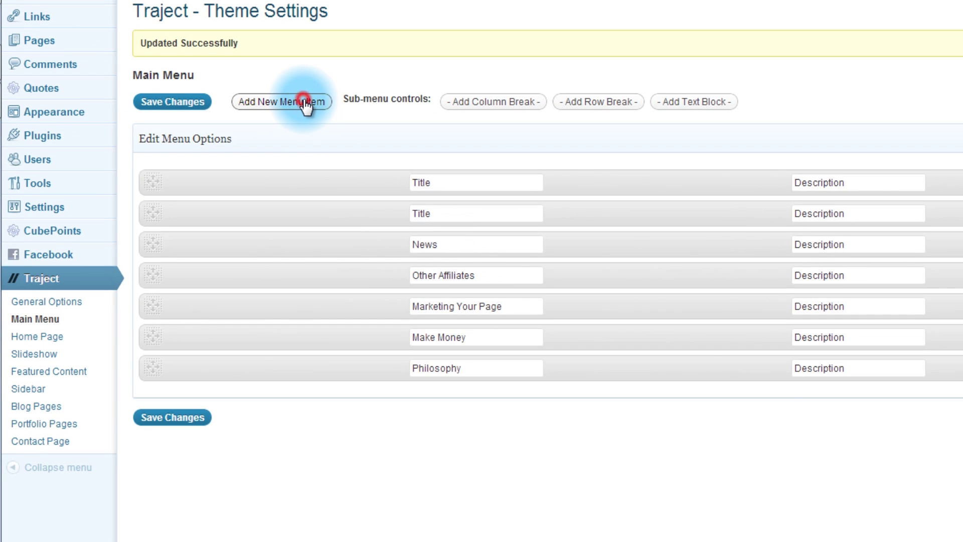
click(304, 102)
click(304, 102)
click(304, 102)
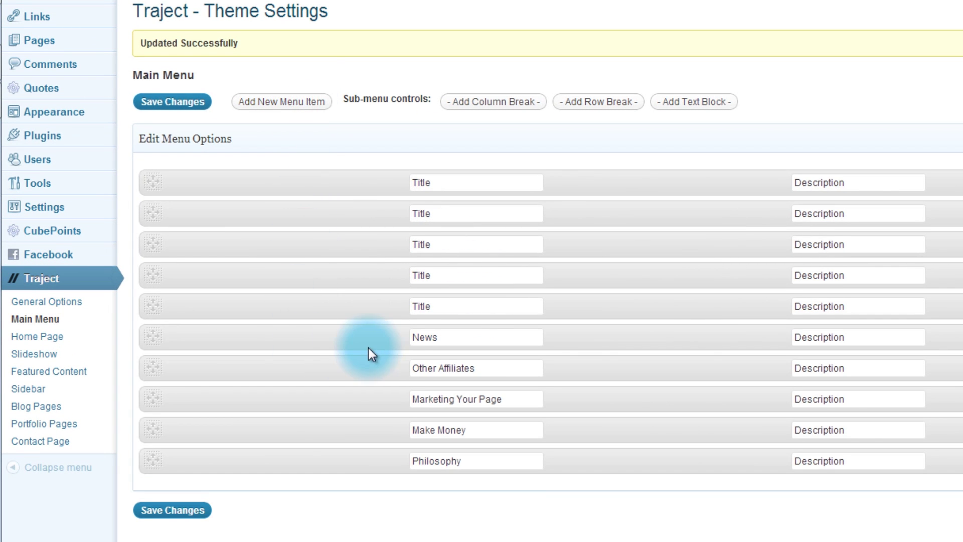
Step: Move Marketing Your Page to the head of the menu and nest the five untitled items beneath it
drag(379, 399, 231, 398)
click(208, 398)
drag(153, 400, 191, 336)
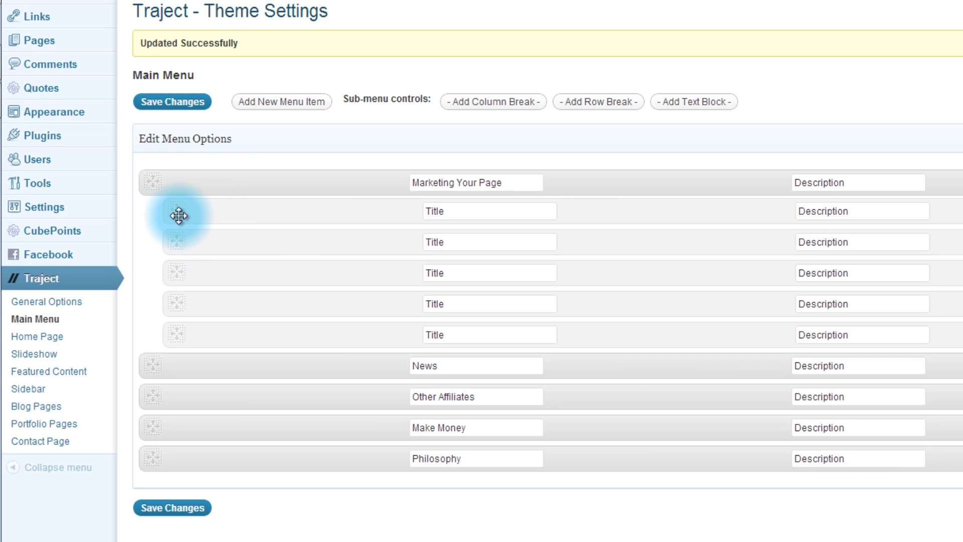
drag(181, 236, 220, 242)
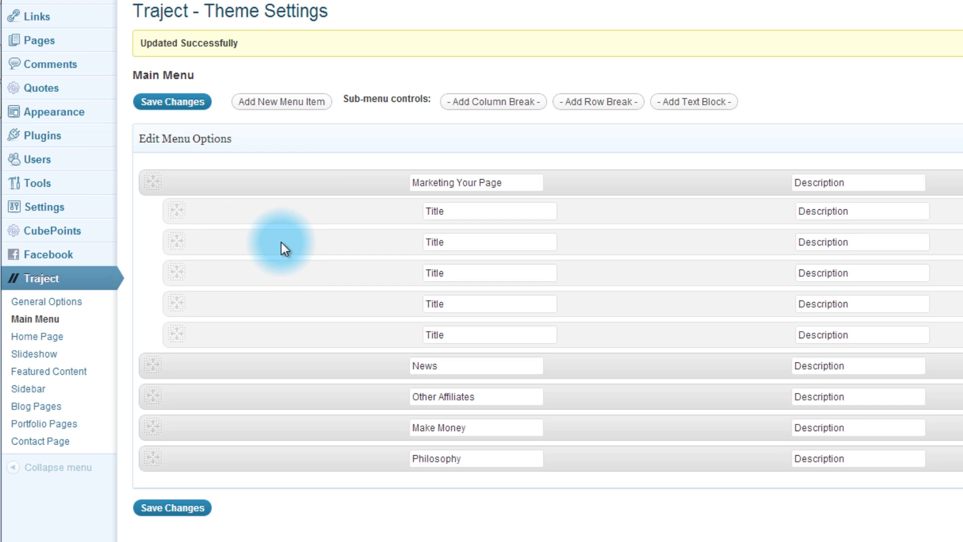
Step: Add a column break and place it after the fifth sub-item of Marketing Your Page
click(487, 103)
click(214, 175)
drag(220, 244, 245, 372)
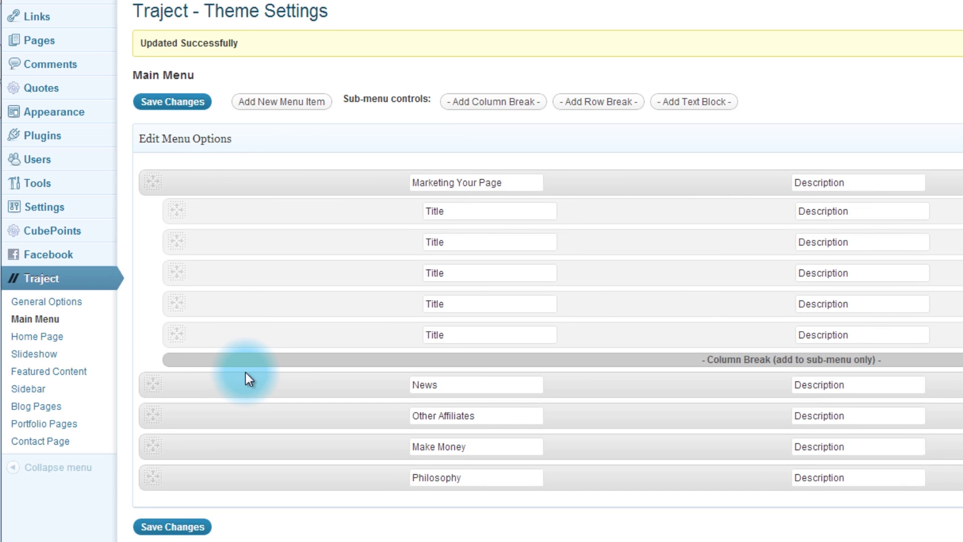
Step: Add five more untitled menu items for the second column of the sub-menu
click(288, 104)
click(290, 103)
click(290, 102)
click(289, 103)
click(289, 103)
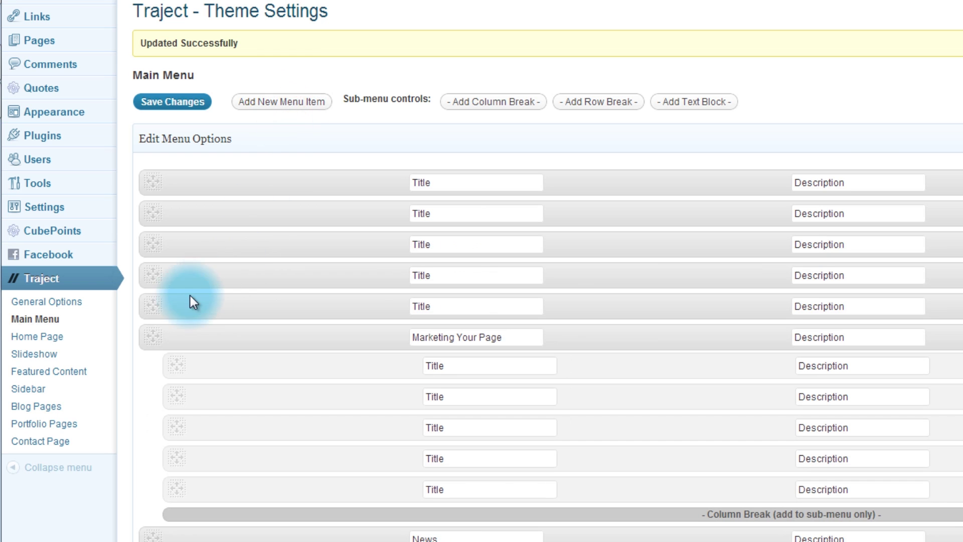
Step: Return Marketing Your Page to the head of the menu and nest the five new items after its column break
drag(189, 303, 207, 489)
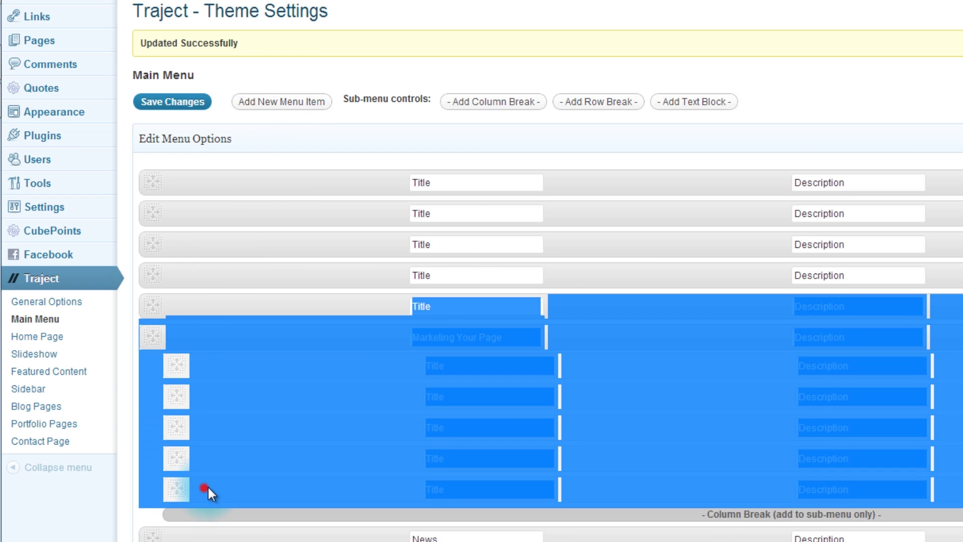
click(135, 399)
drag(151, 333, 157, 174)
drag(152, 374, 178, 504)
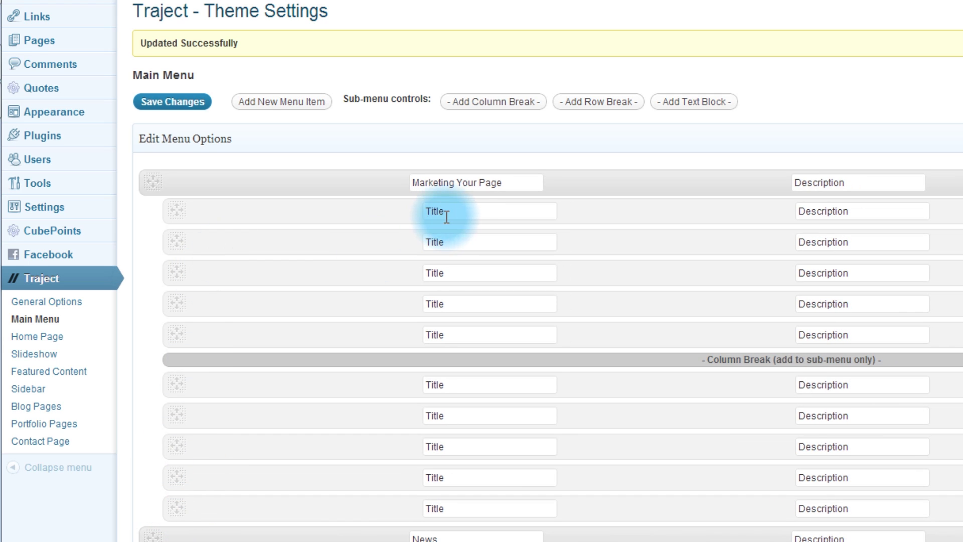
Step: Title the sub-items before the column break Get Certified, Sharing, Articles, Innovation and Advertise
drag(459, 207, 421, 214)
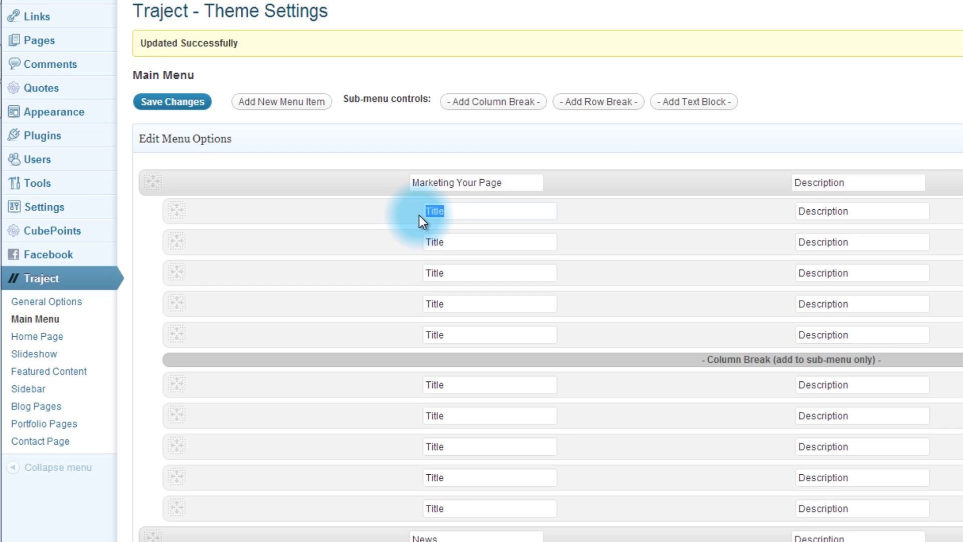
text(Get Certified)
drag(451, 241, 405, 249)
text(Sharing)
drag(444, 273, 339, 305)
text(Articles)
text(Innovation)
drag(444, 335, 378, 338)
text(Advertise)
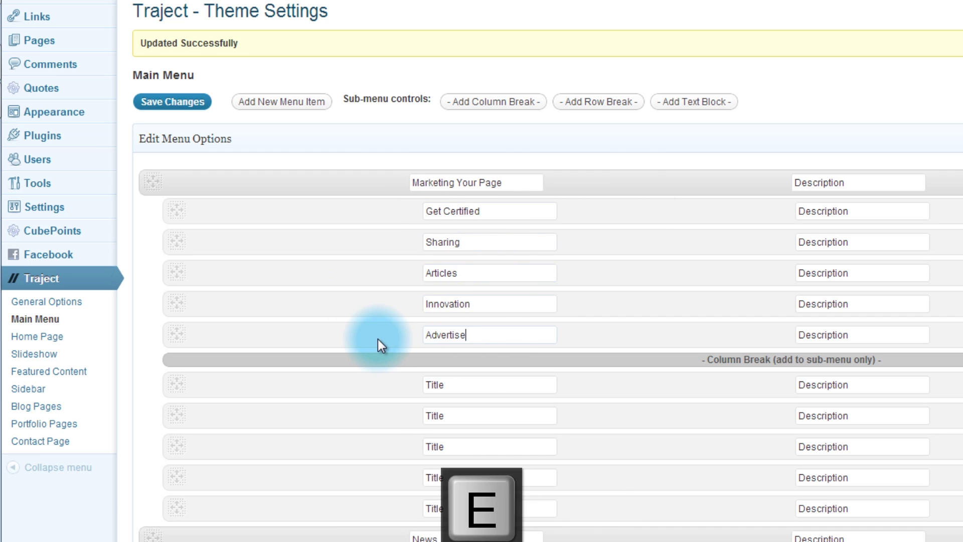
drag(445, 385, 408, 393)
click(438, 390)
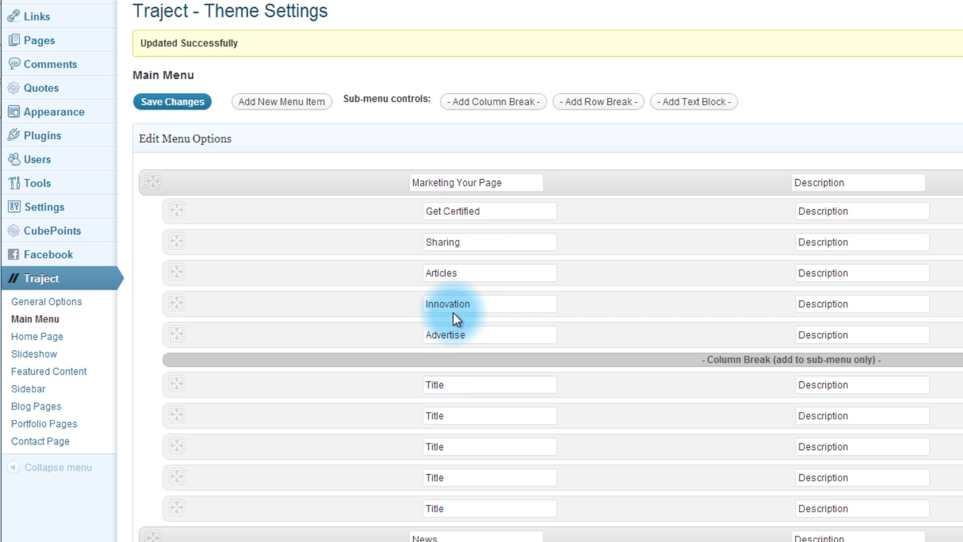
Step: Save the menu and reload the live affiliate site to examine the Marketing Your Page submenu and the item order
click(168, 104)
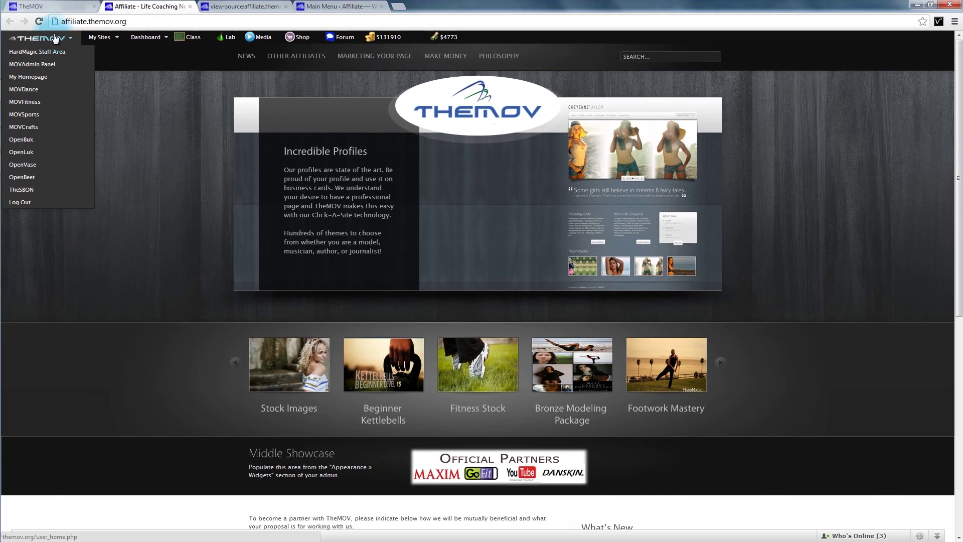
click(40, 21)
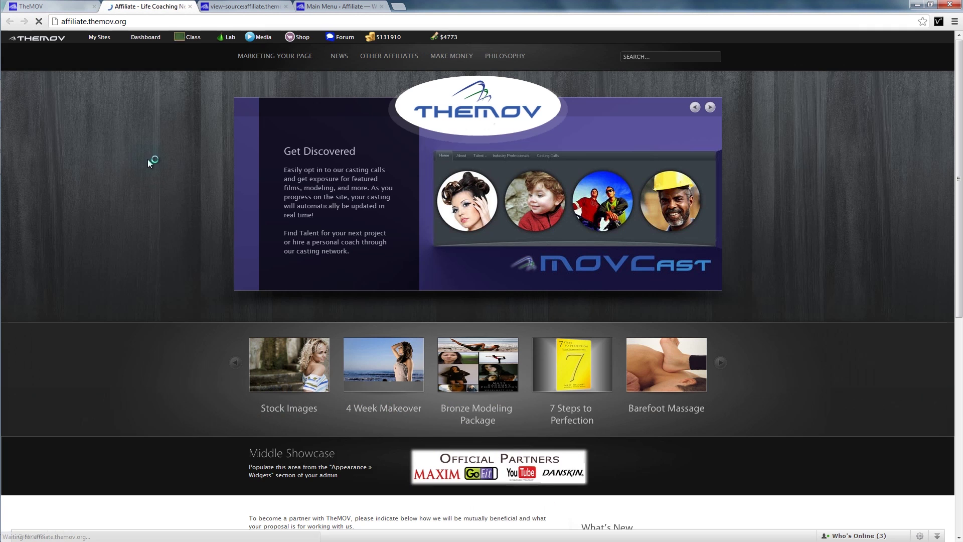
click(317, 6)
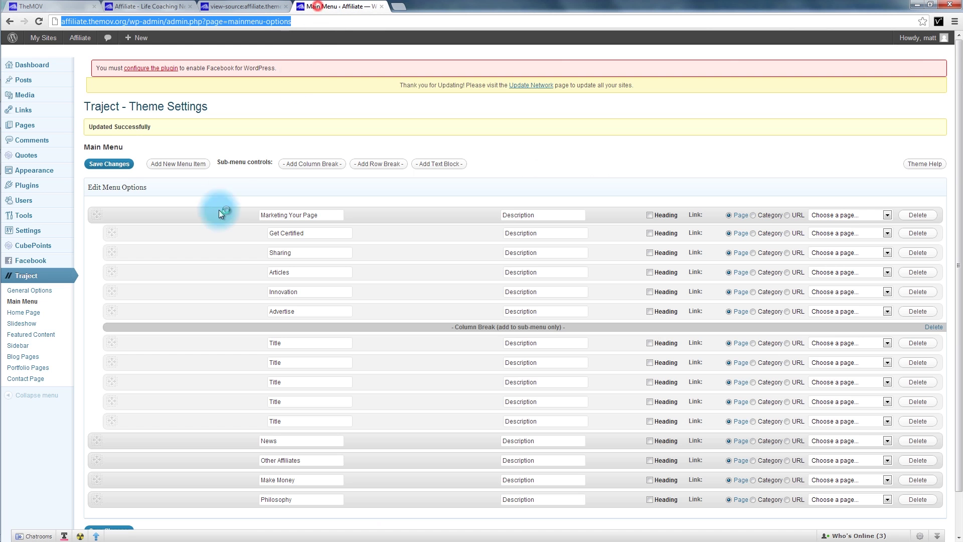
click(144, 6)
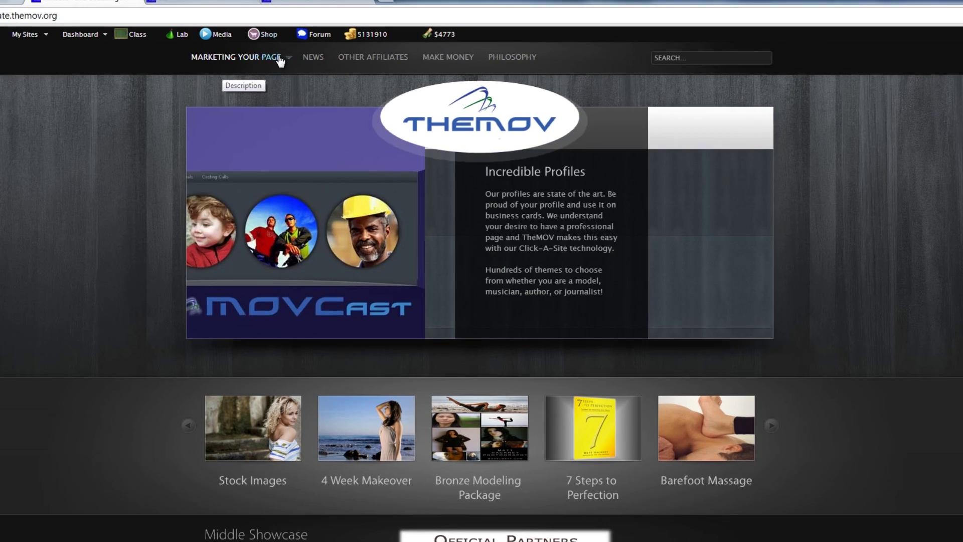
mouse_move(266, 55)
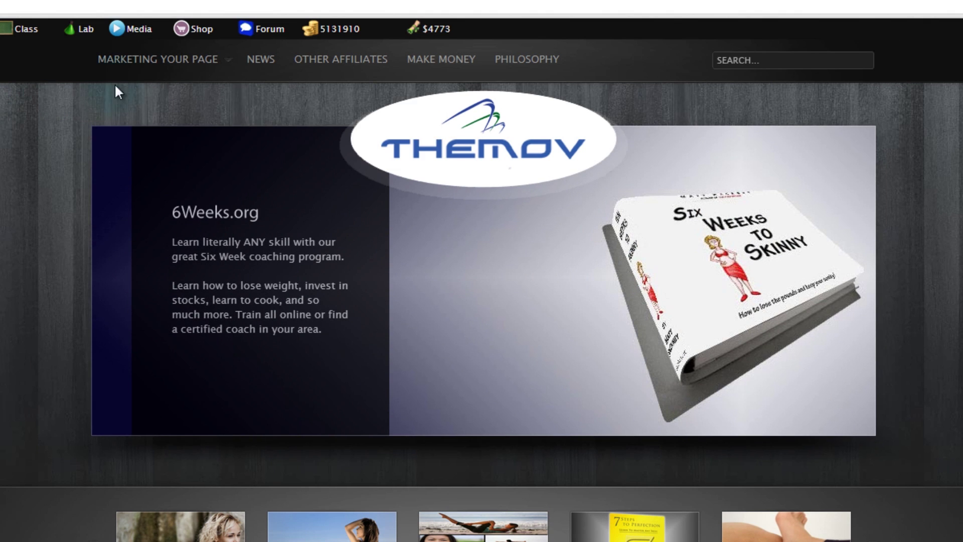
mouse_move(122, 73)
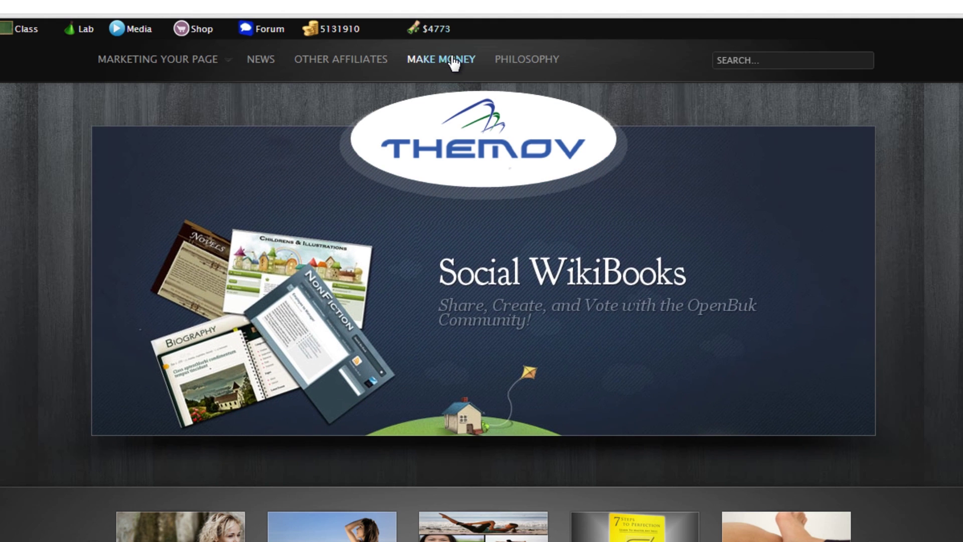
Step: Reorder the top-level items after Marketing Your Page to Philosophy, Other Affiliates, Make Money and News, and revisit the live navigation bar
click(251, 1)
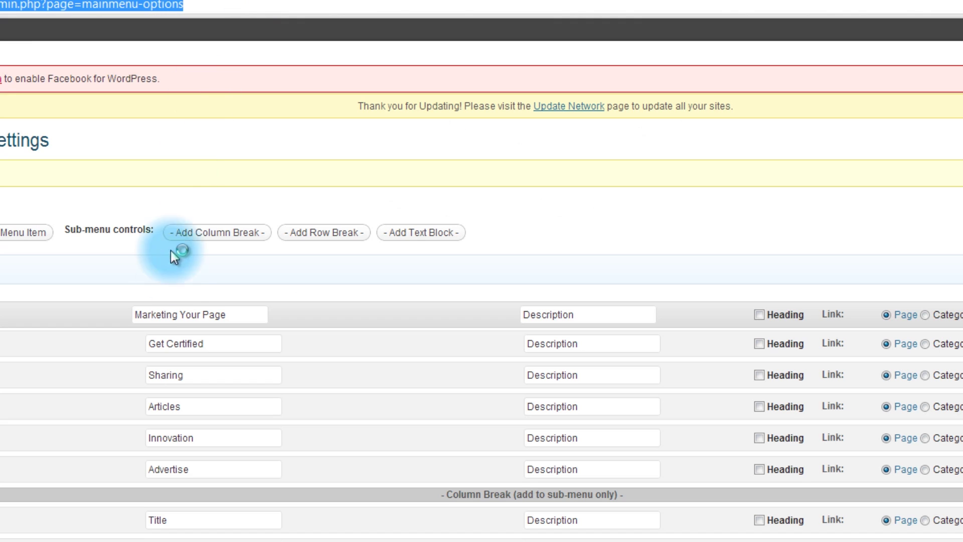
scroll(167, 419, down, 2)
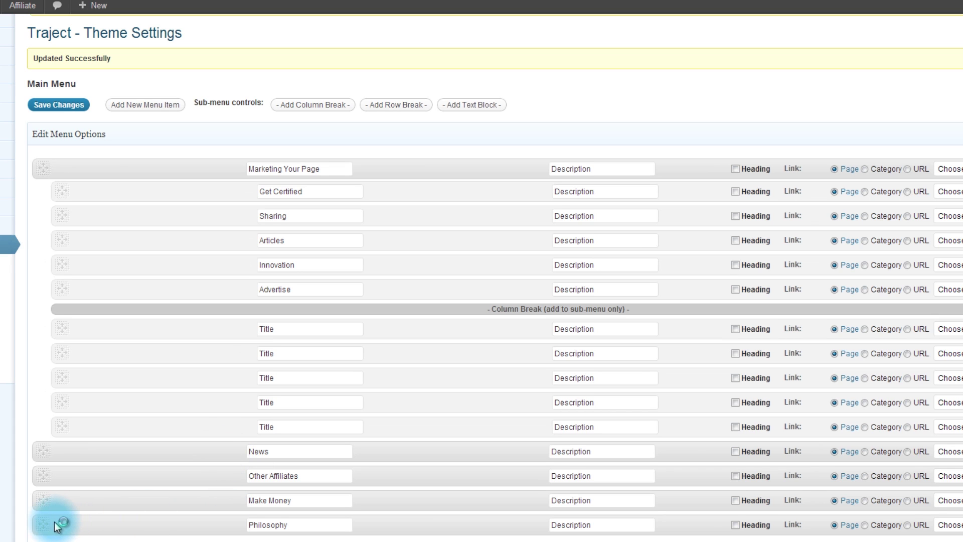
mouse_move(49, 523)
mouse_down()
mouse_move(47, 412)
mouse_move(40, 528)
mouse_move(54, 531)
mouse_up()
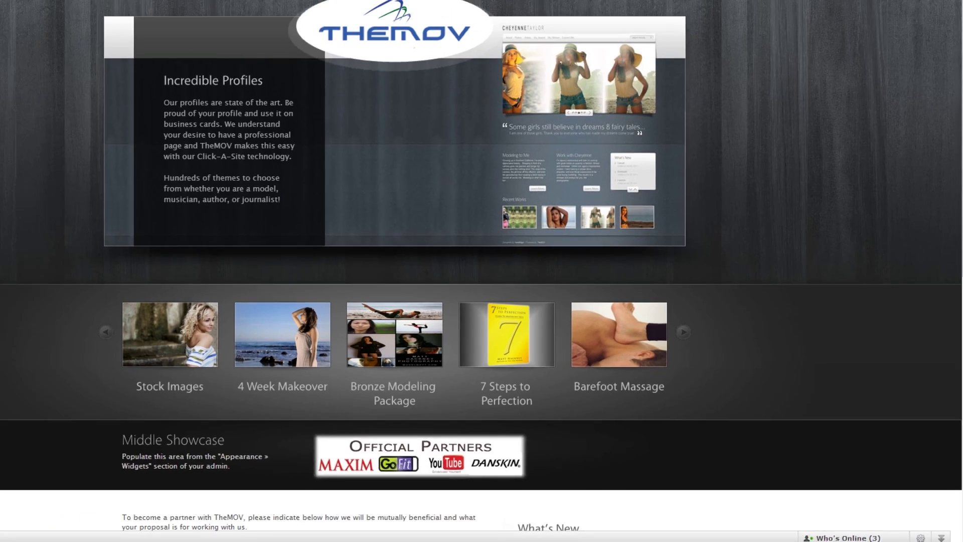
mouse_move(260, 64)
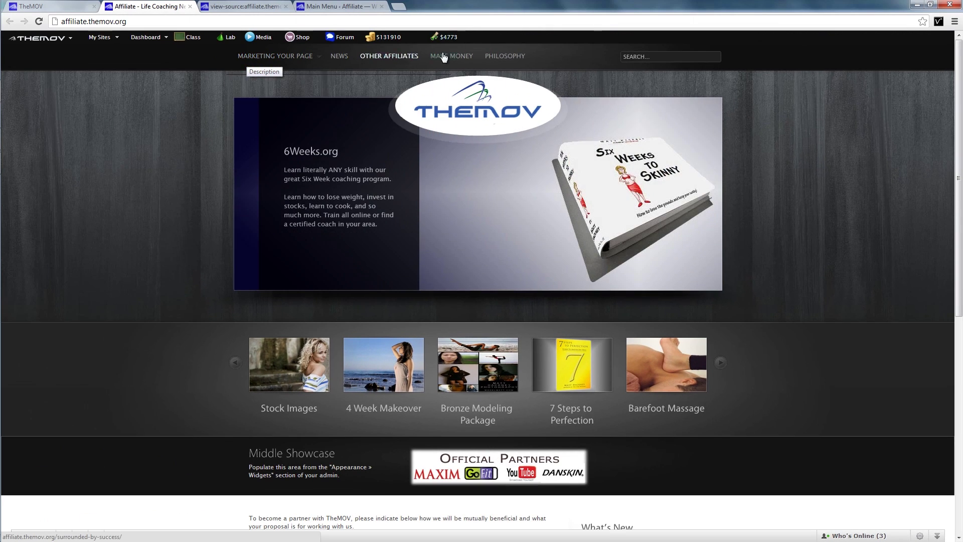
Step: Mark the News, Make Money, Other Affiliates, Philosophy and Marketing Your Page items as headings in the Main Menu settings
click(329, 11)
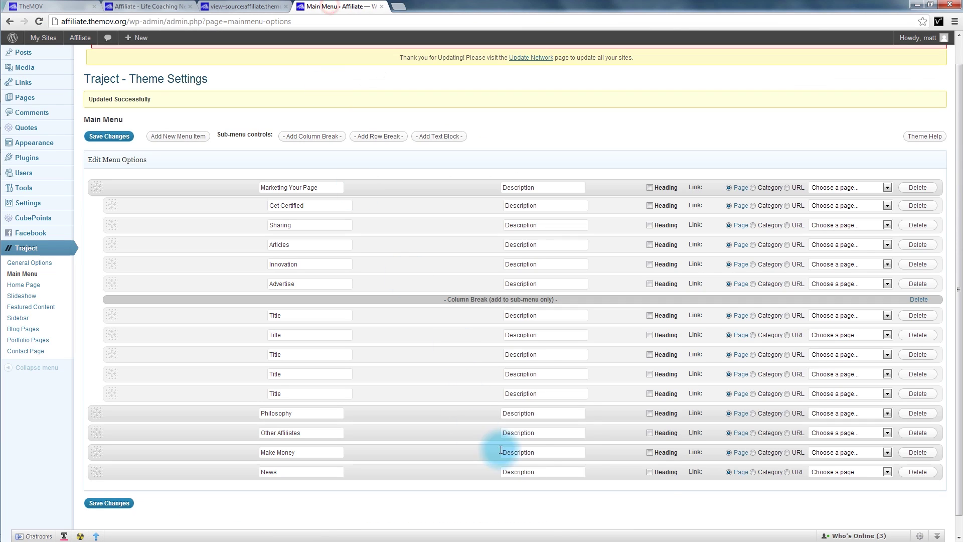
click(651, 472)
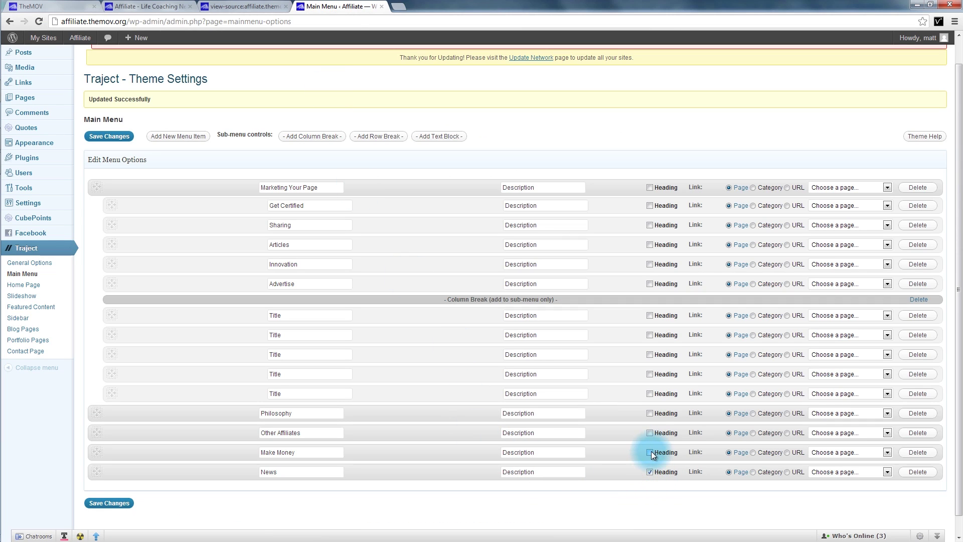
click(650, 414)
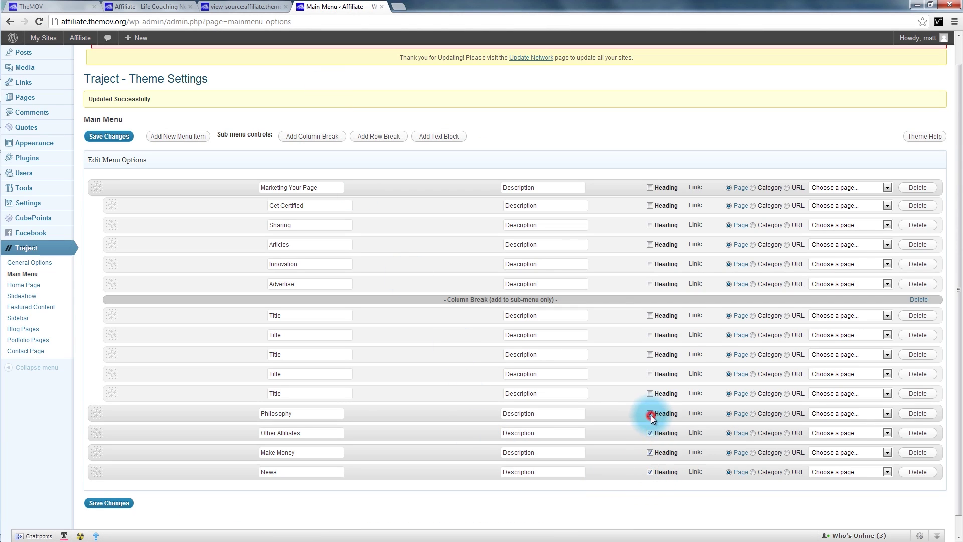
click(650, 188)
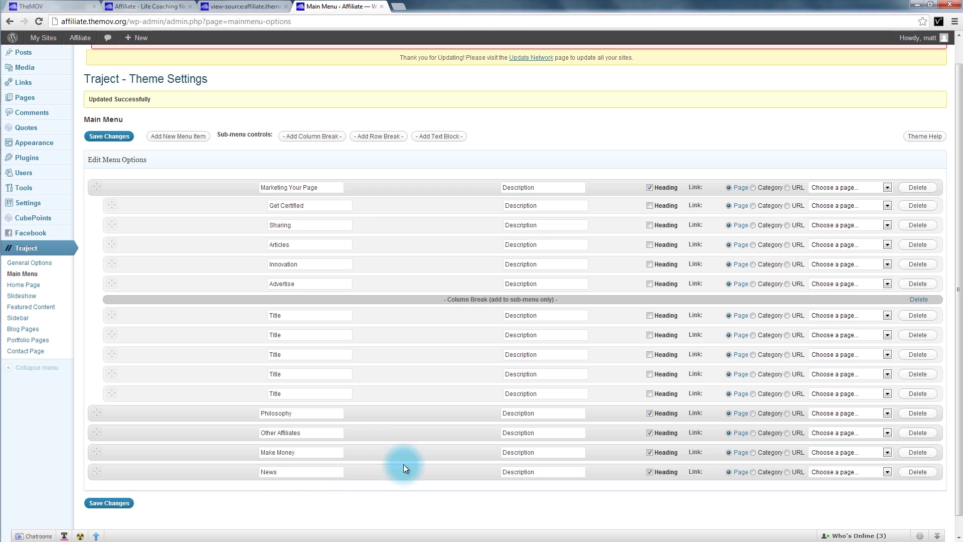
Step: Look through the full list of pages available as a link for the News item
click(881, 471)
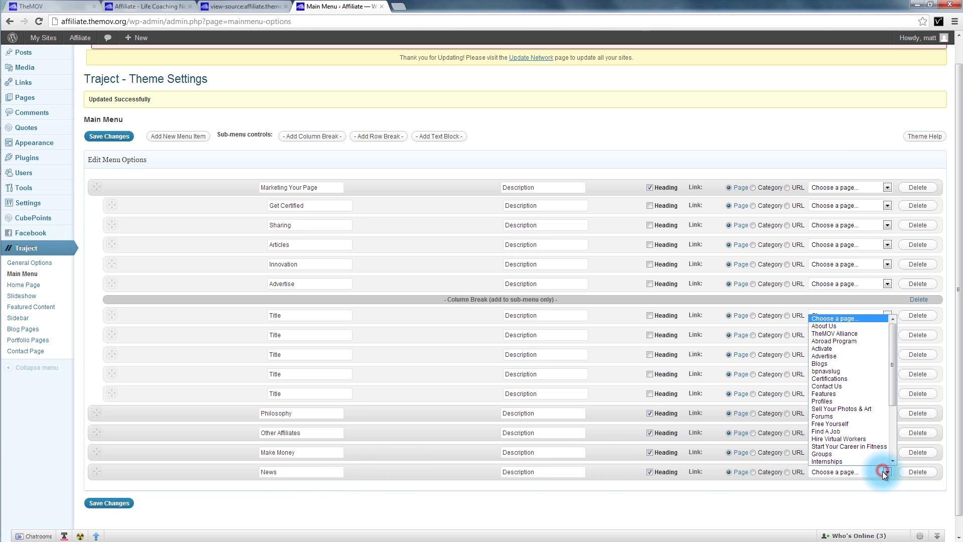
drag(889, 387, 895, 450)
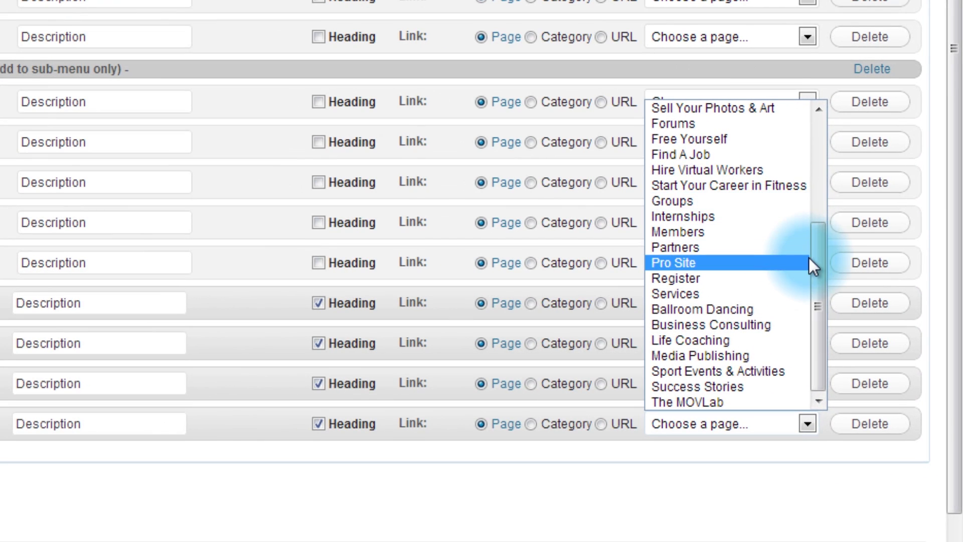
drag(816, 285, 817, 170)
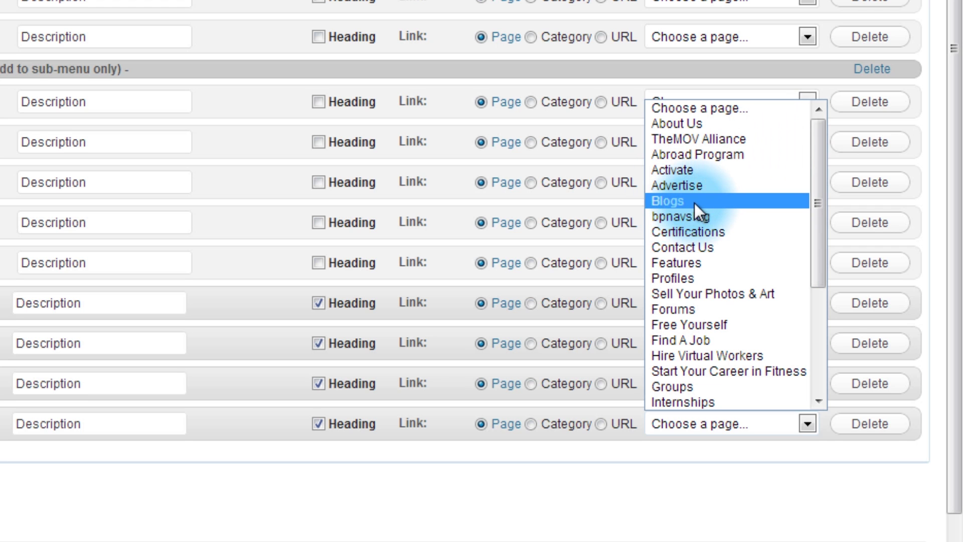
drag(817, 218, 817, 323)
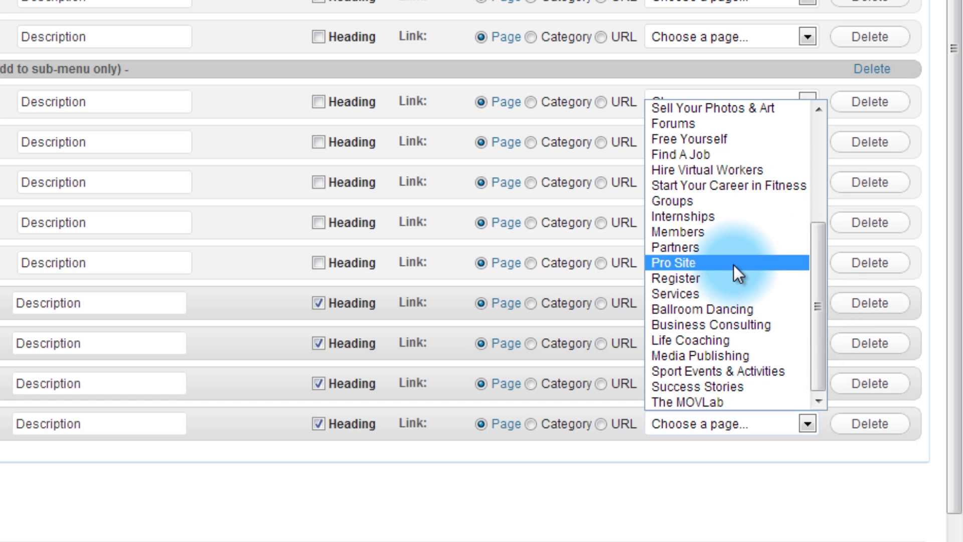
click(582, 474)
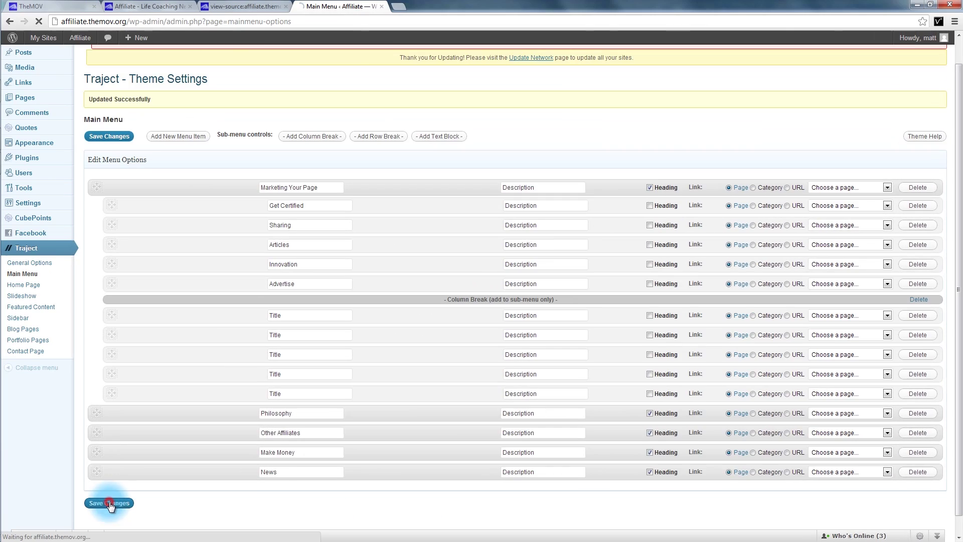
Step: Save the heading changes and reload the live affiliate site to examine the navigation bar
click(109, 441)
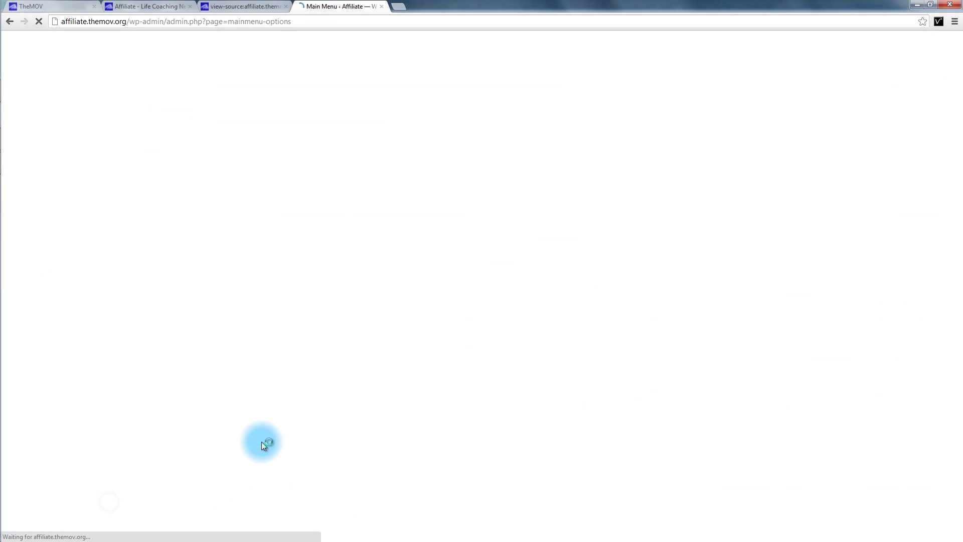
click(169, 11)
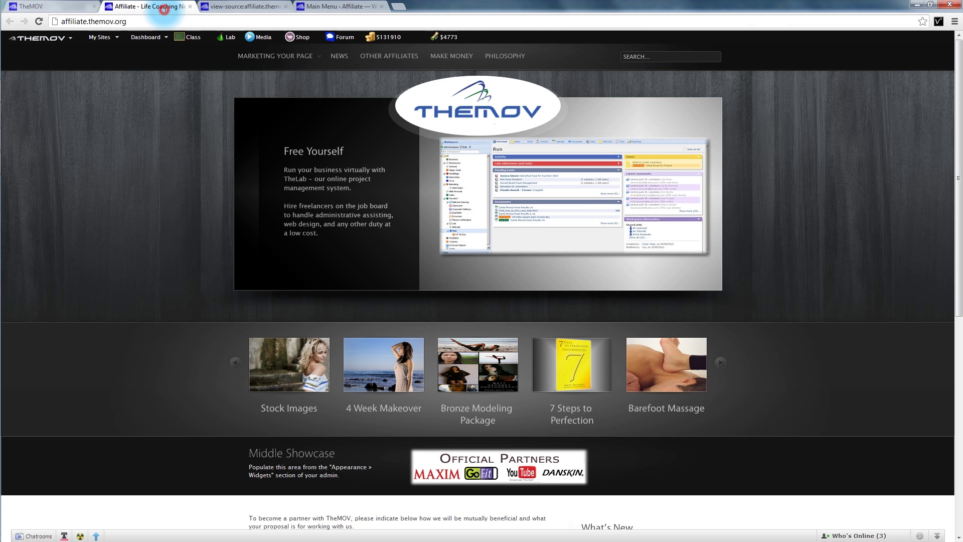
key(ctrl+r)
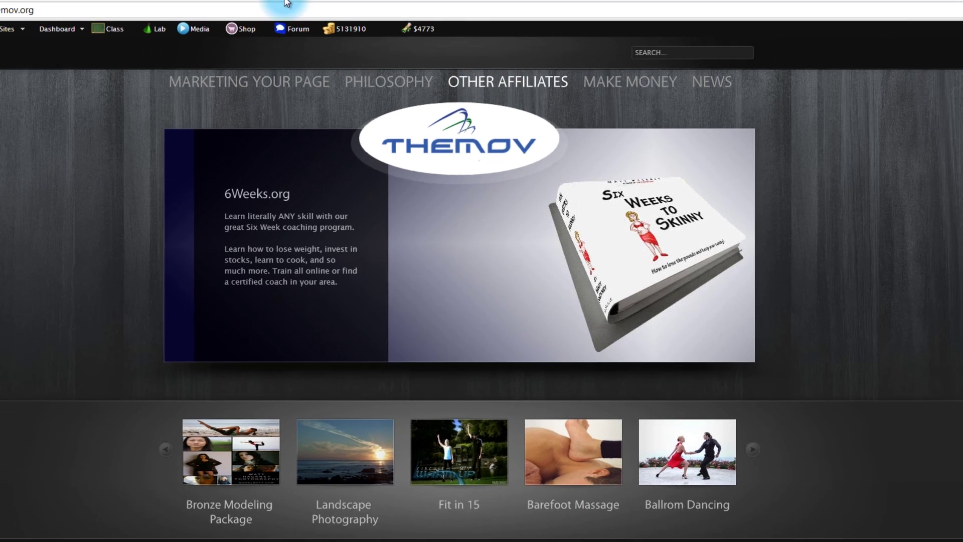
Step: Delete the Other Affiliates item from the Main Menu settings, save, and reload the live affiliate site to examine the navigation bar
click(331, 6)
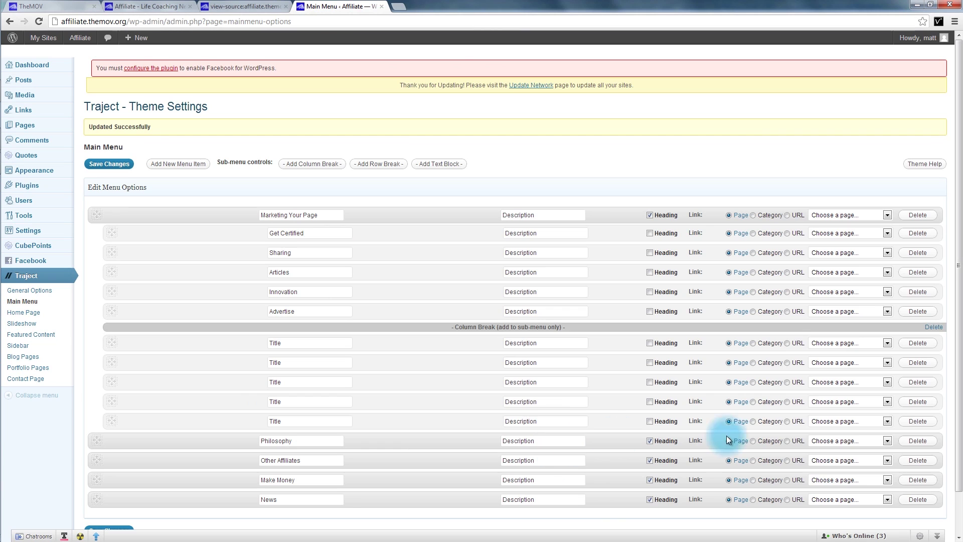
click(917, 460)
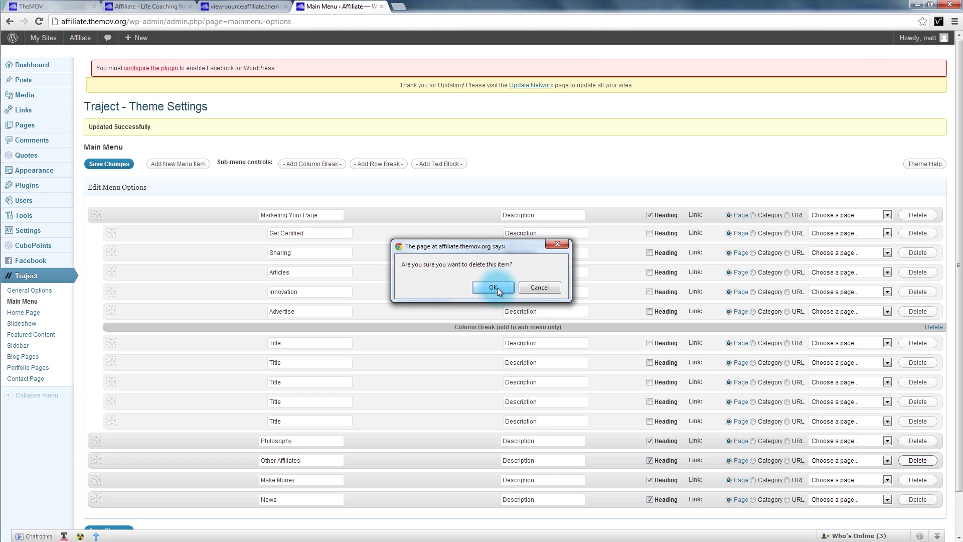
click(496, 288)
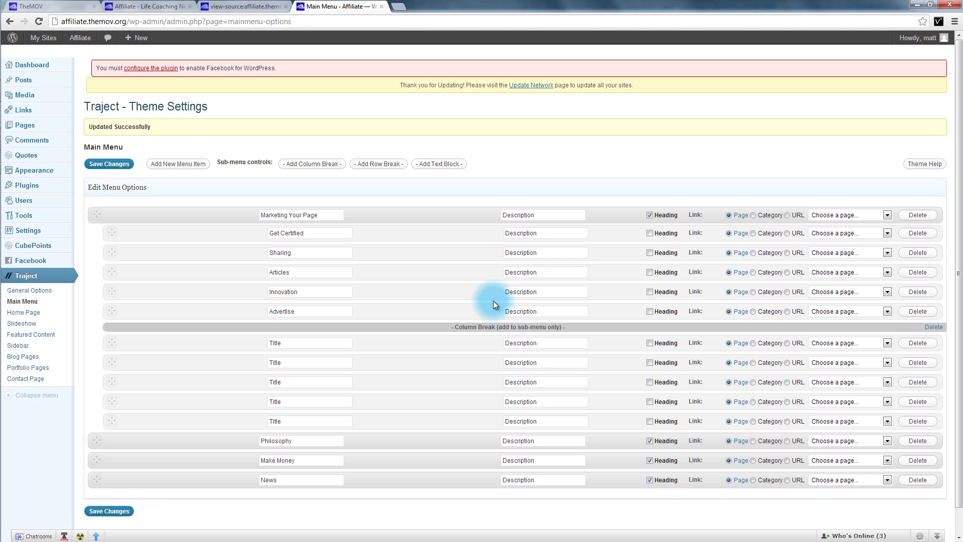
click(180, 12)
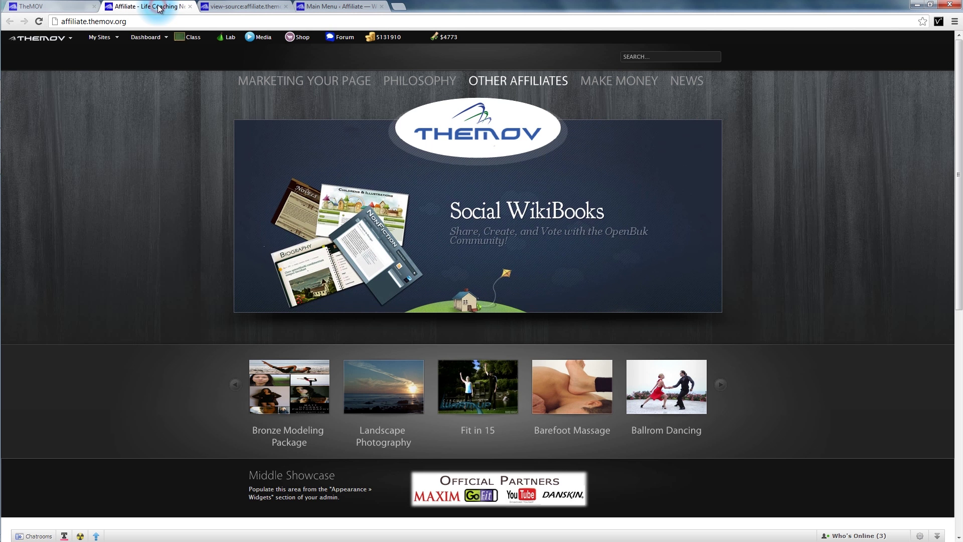
click(295, 6)
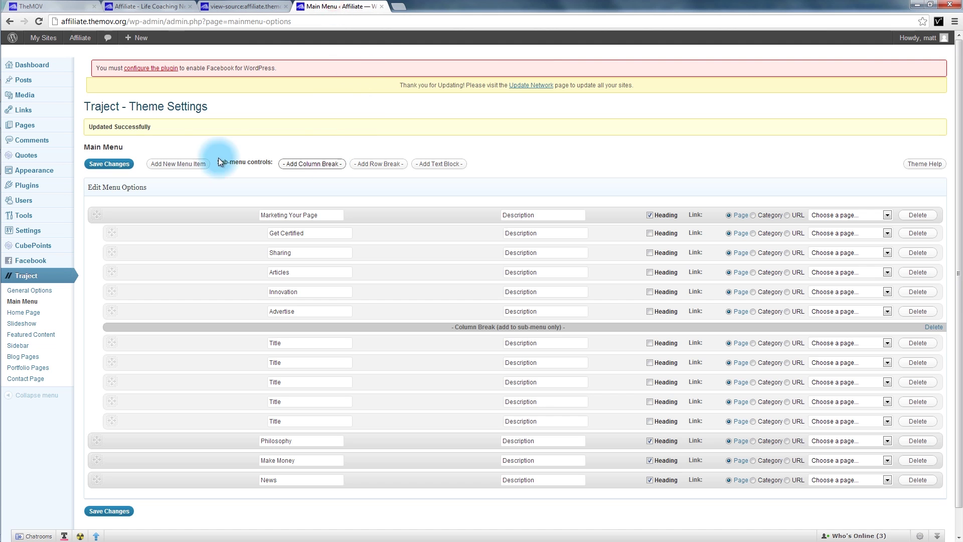
click(108, 169)
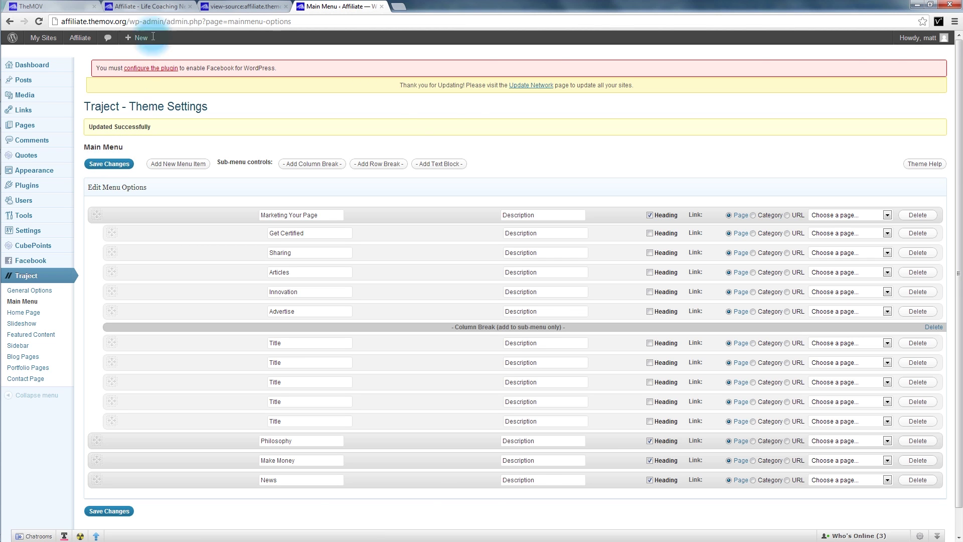
click(157, 7)
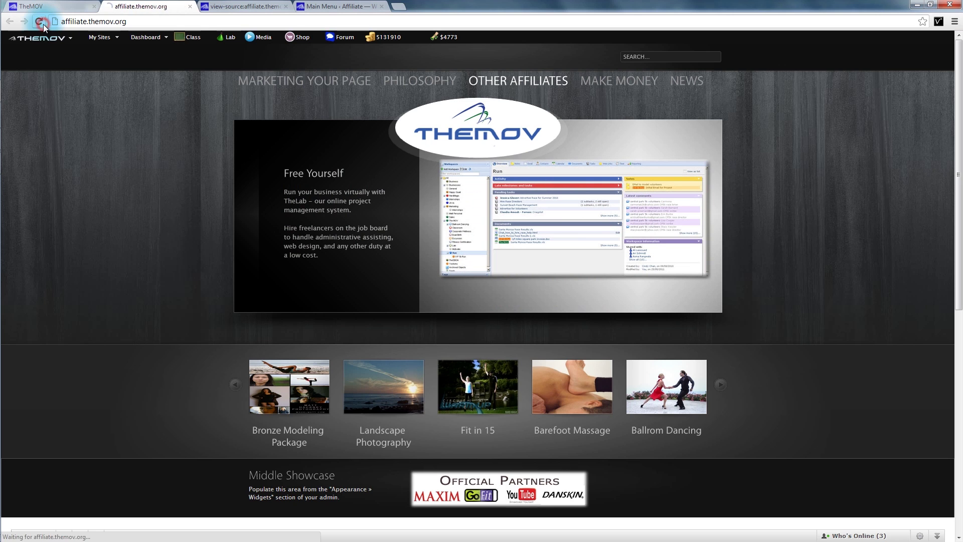
click(42, 23)
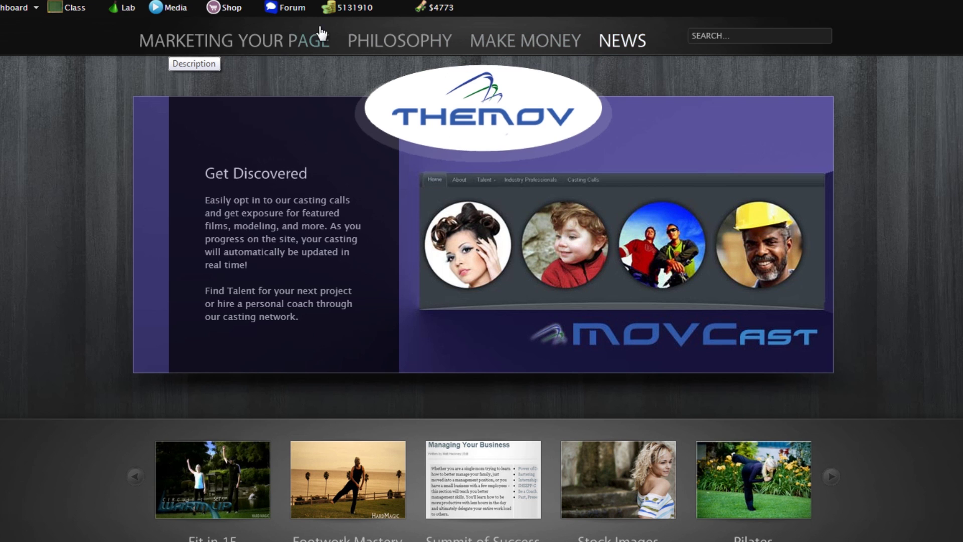
mouse_move(235, 44)
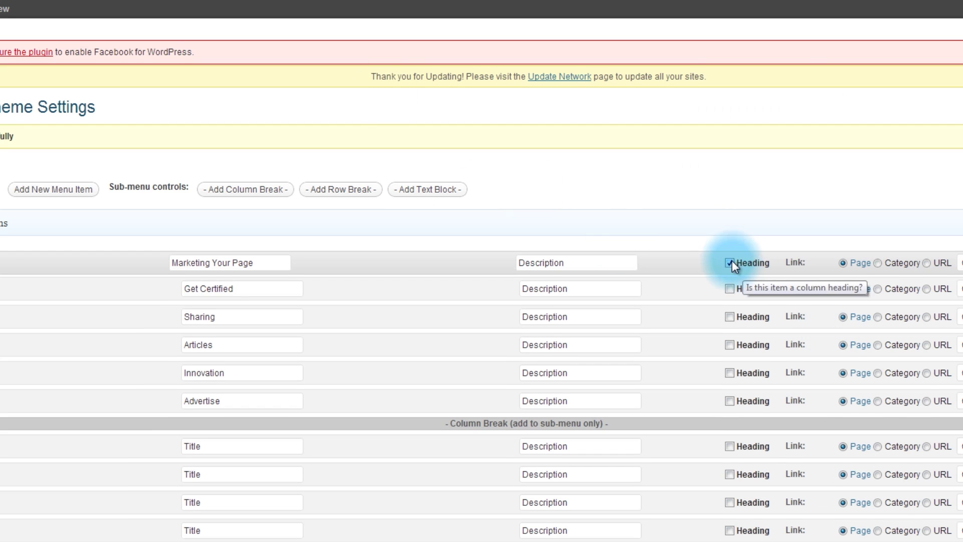
Step: Remove the heading setting from the Marketing Your Page, Philosophy, Make Money and News items and save the menu
click(731, 261)
scroll(729, 258, down, 2)
scroll(729, 301, down, 3)
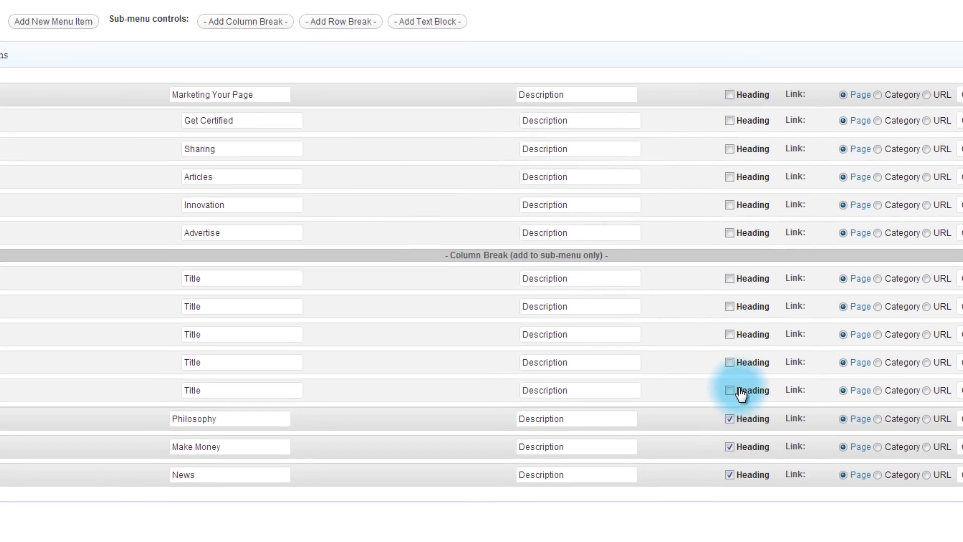
click(733, 418)
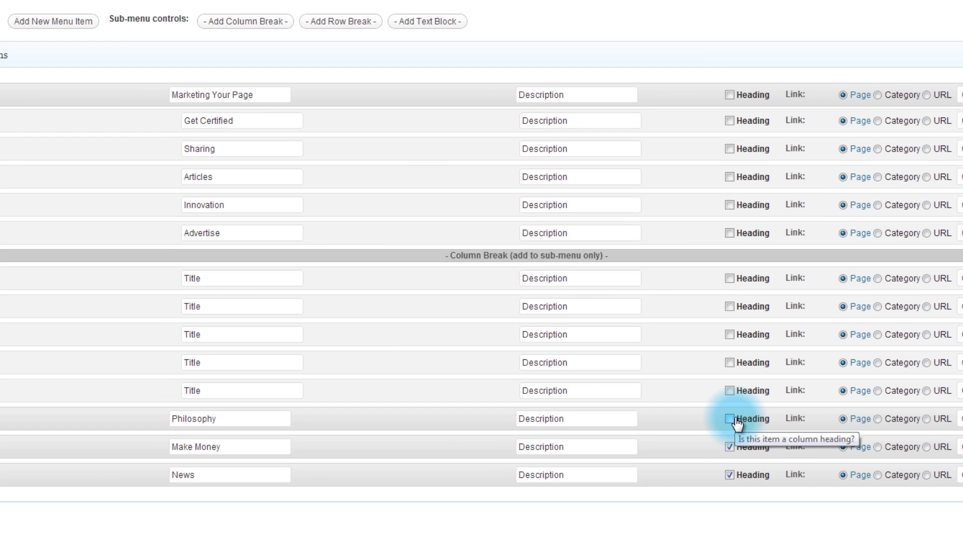
click(729, 474)
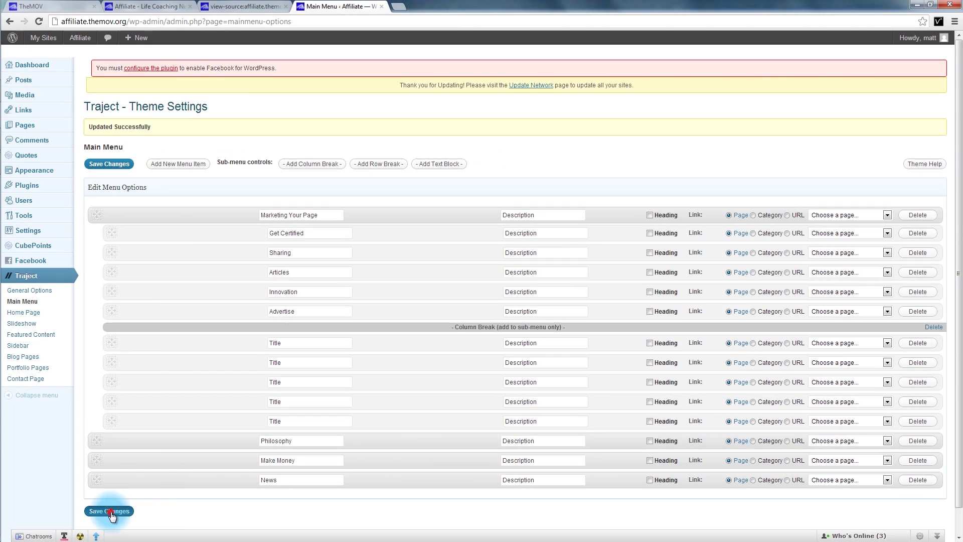
click(104, 511)
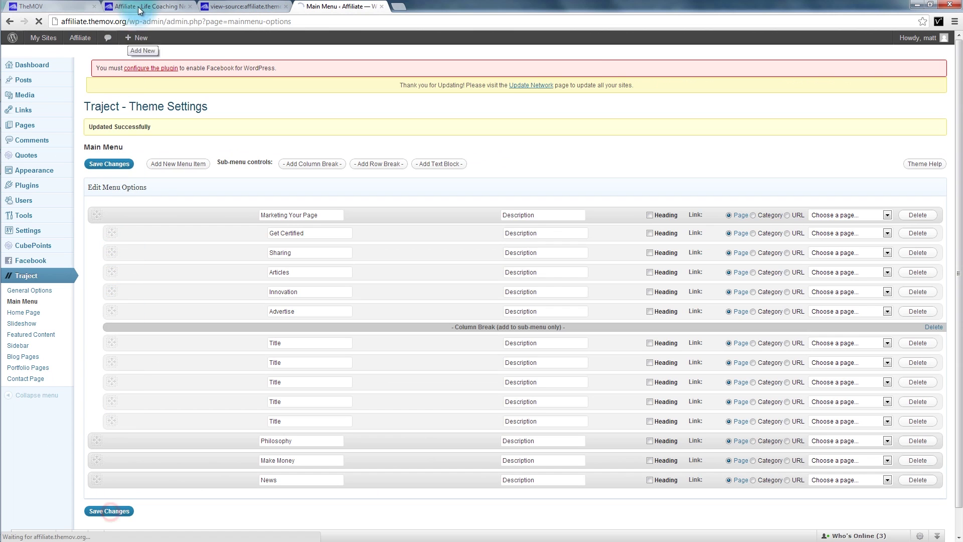
Step: Reload the live affiliate site and examine the navigation bar and the Marketing Your Page submenu without heading styling
click(144, 6)
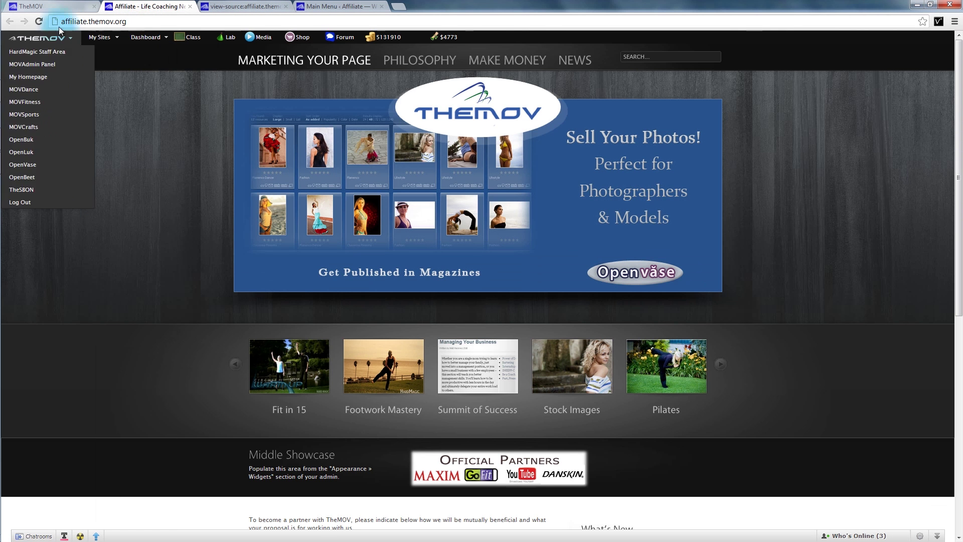
click(38, 22)
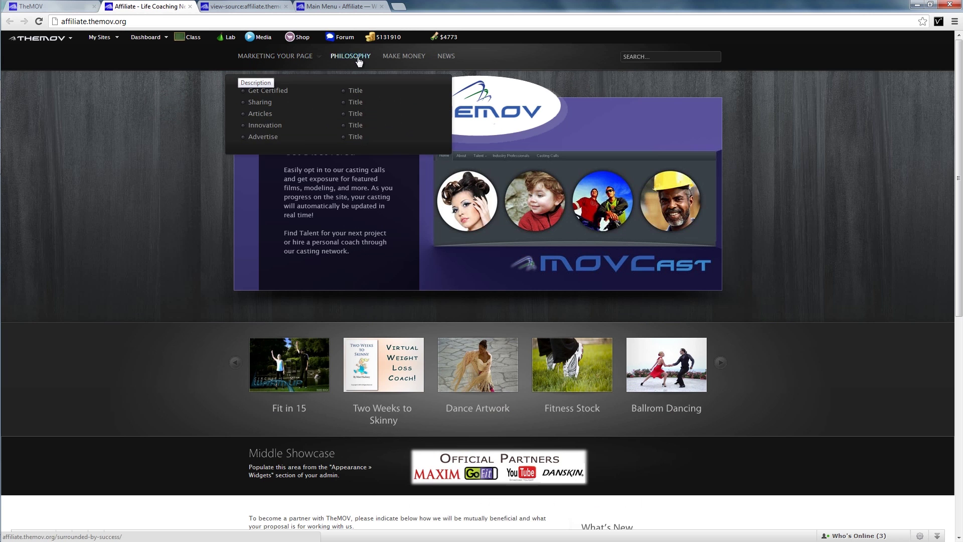
mouse_move(249, 59)
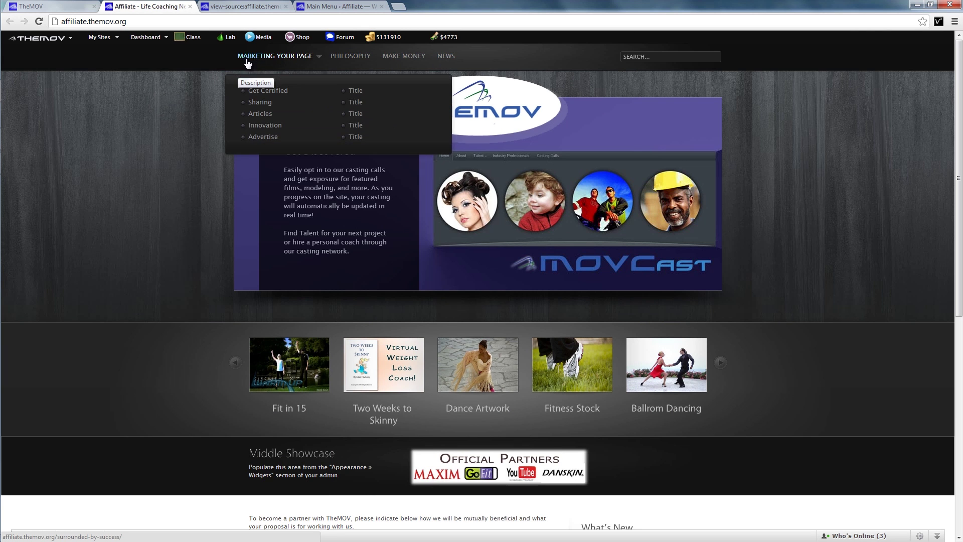
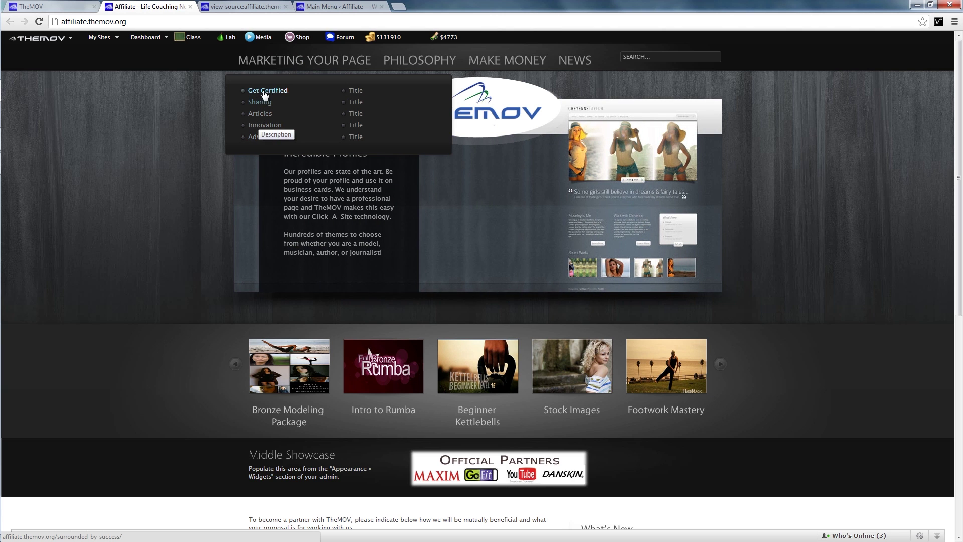
Step: In the Main Menu settings, link Marketing Your Page and Get Certified to the Certifications page, and Advertise to the Advertise page
click(321, 7)
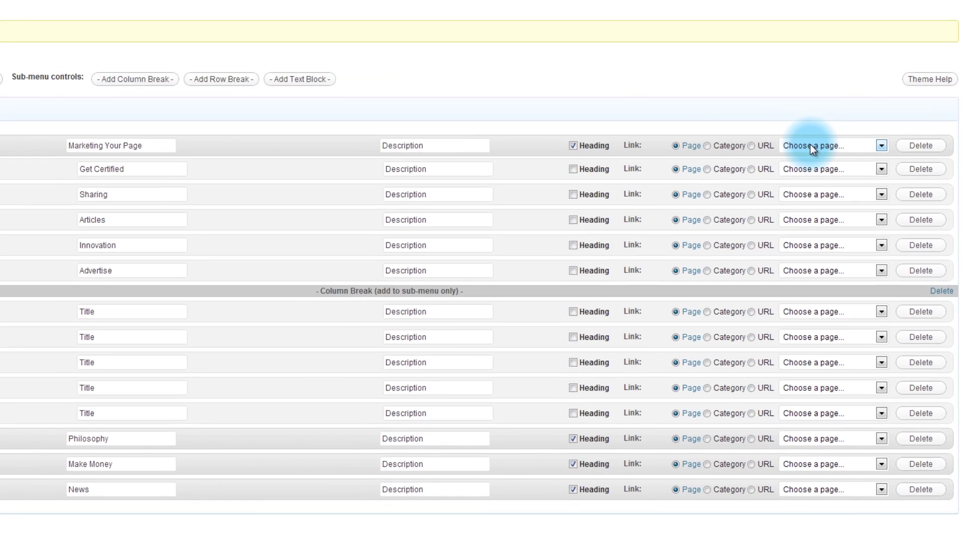
click(831, 215)
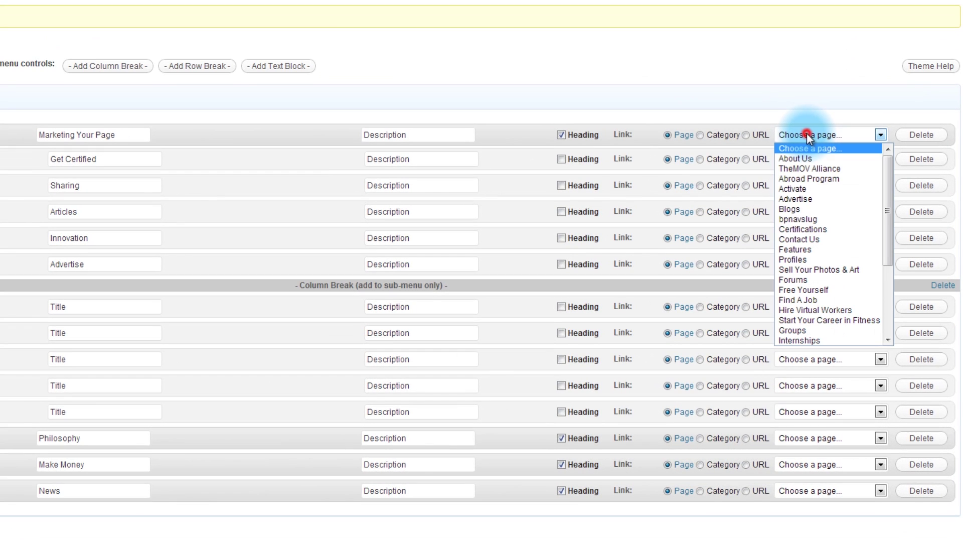
click(805, 229)
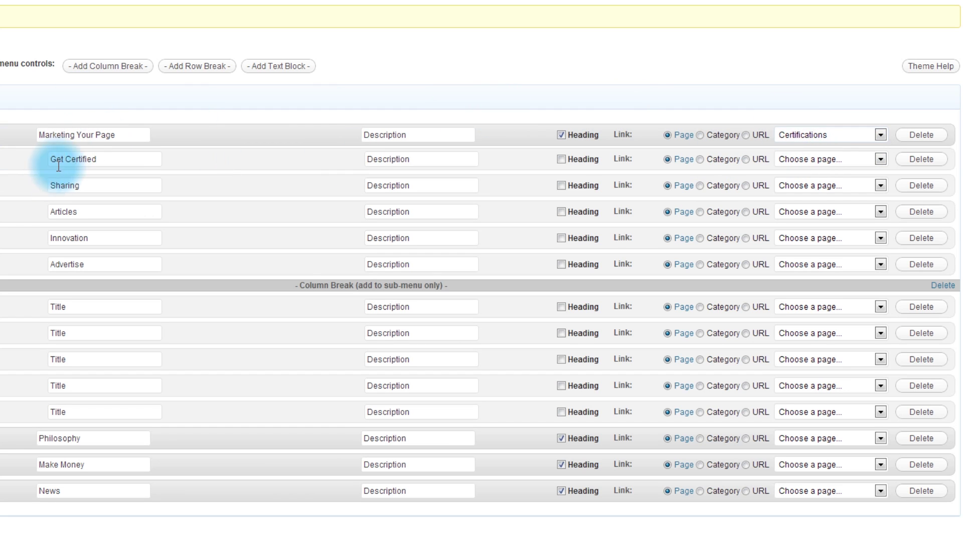
click(807, 161)
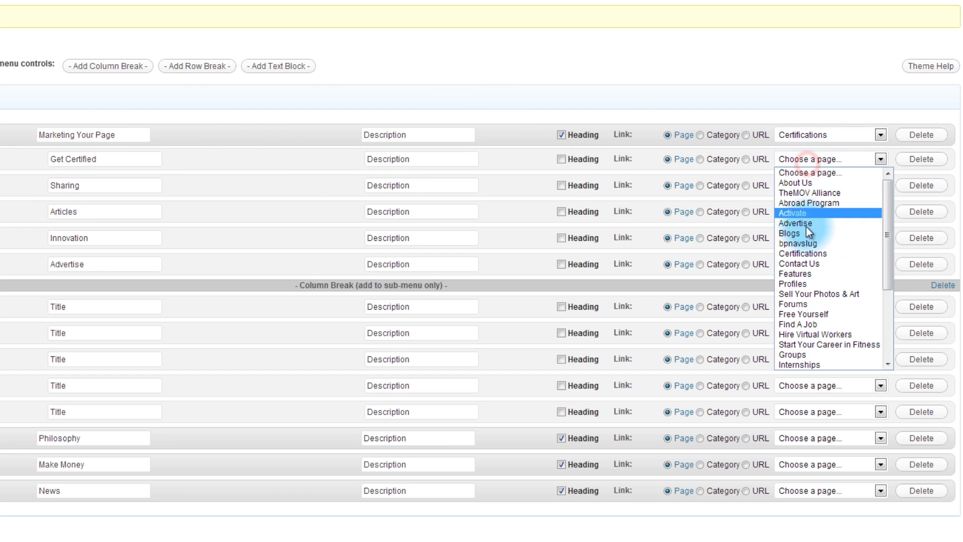
click(808, 253)
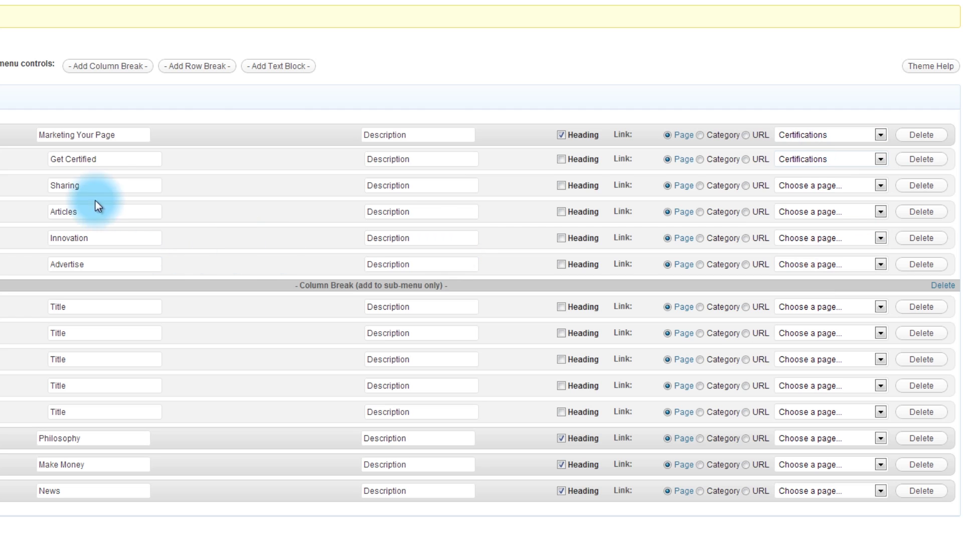
click(811, 261)
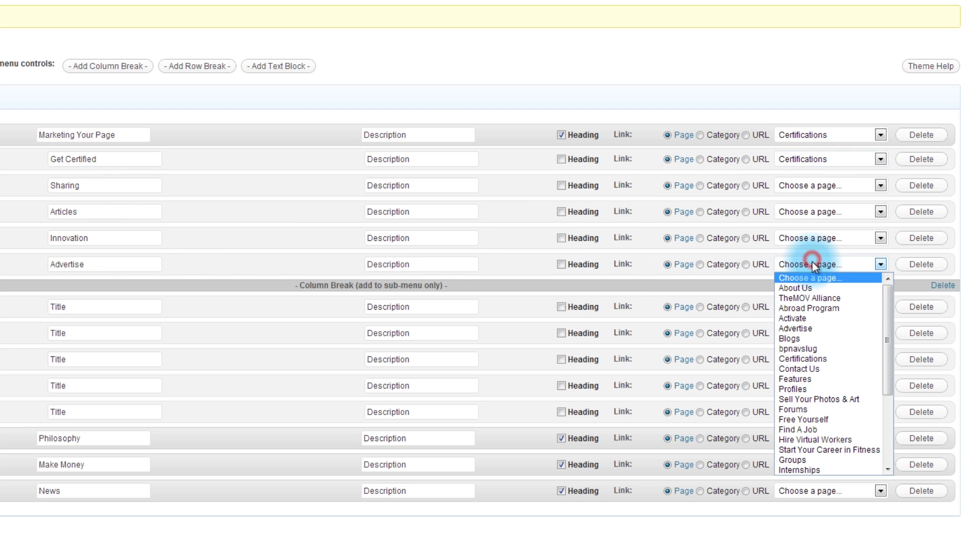
click(817, 327)
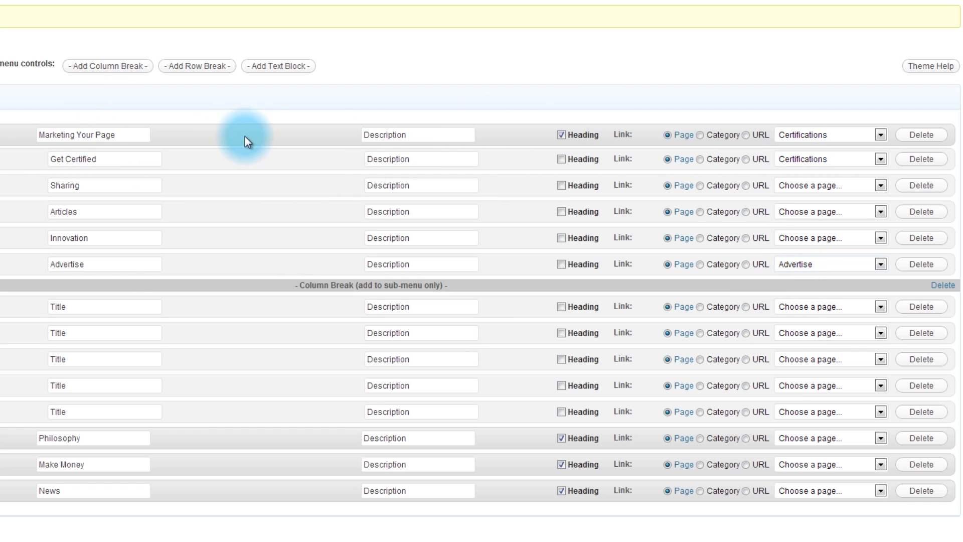
click(745, 138)
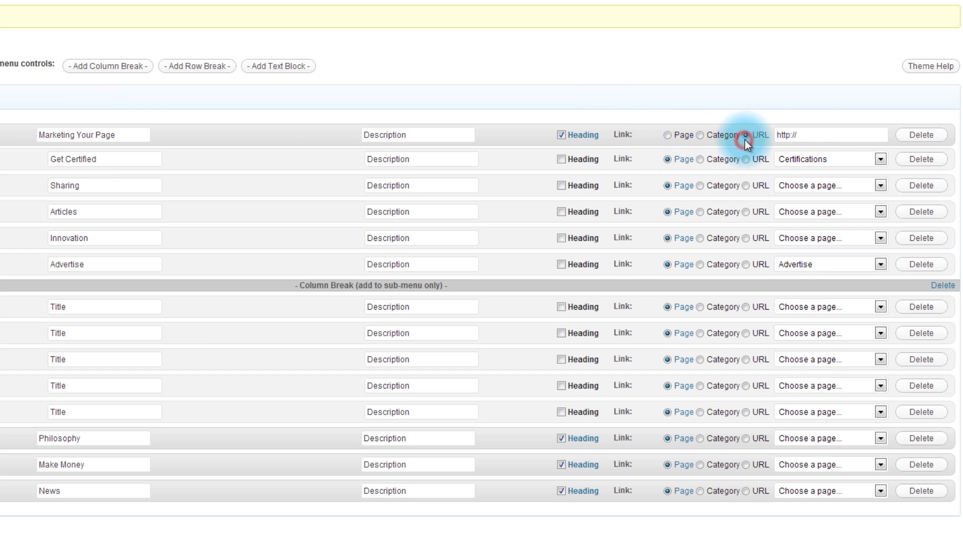
click(818, 135)
text(google.com)
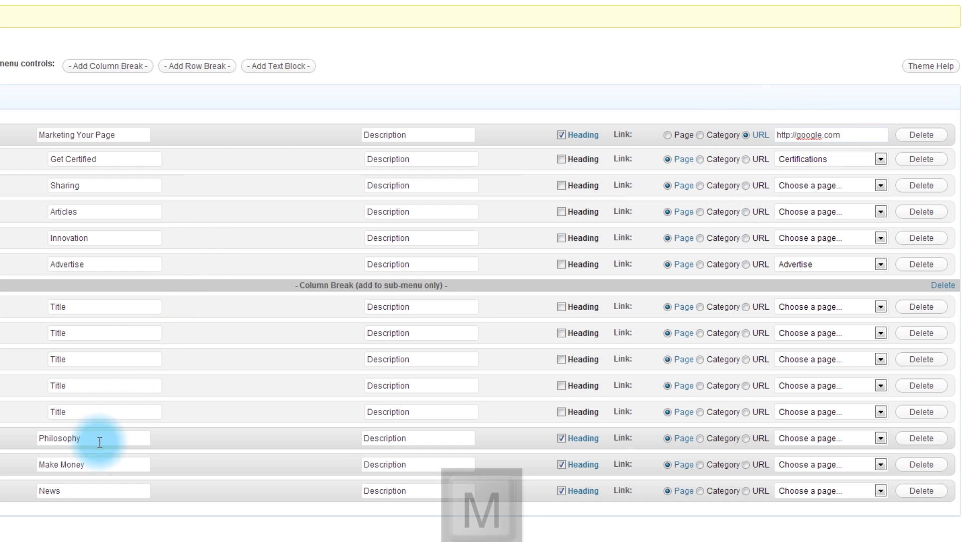
Step: Link the News item to the Business category and save the menu changes
click(700, 491)
click(807, 489)
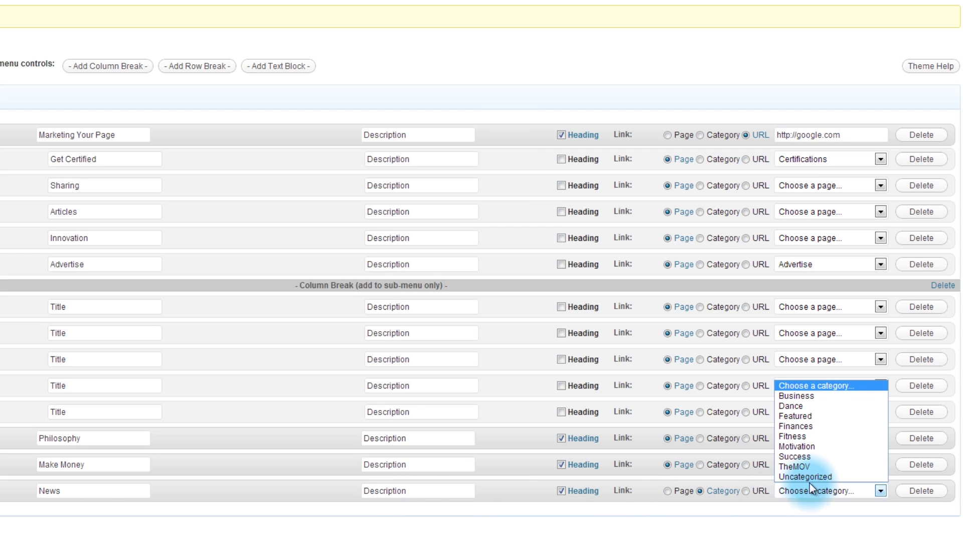
click(811, 394)
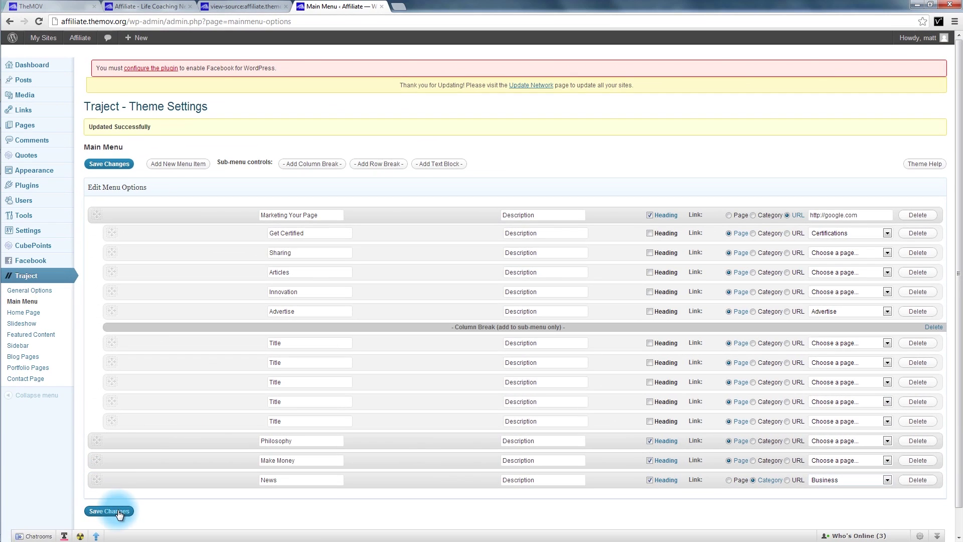
click(0, 534)
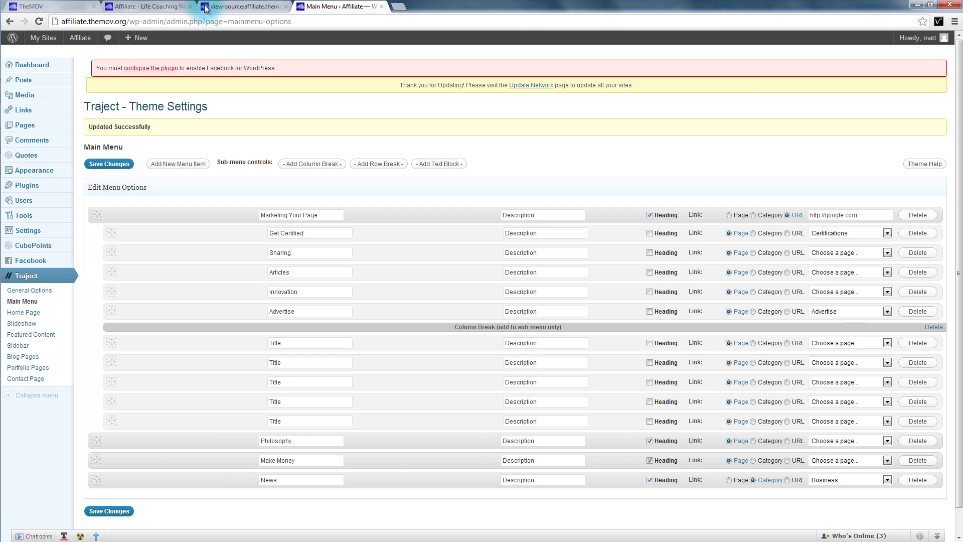
Step: Reload the live affiliate site, follow the News link, and examine the category page's posts and the Marketing Your Page submenu
click(164, 8)
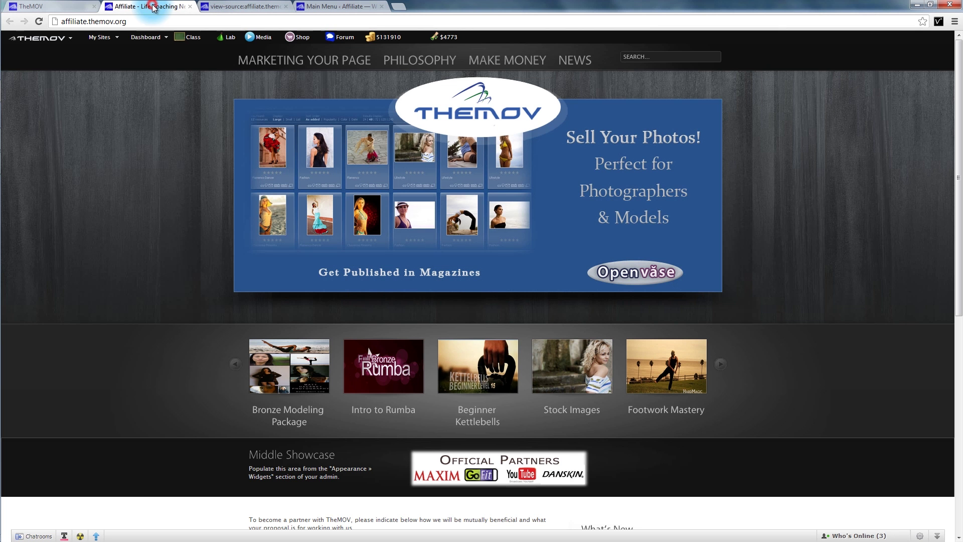
click(38, 22)
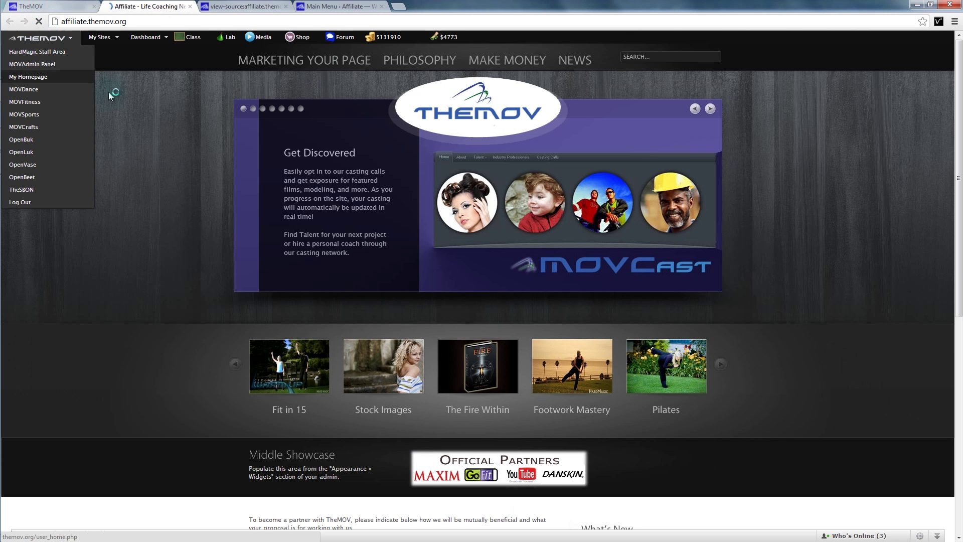
click(576, 61)
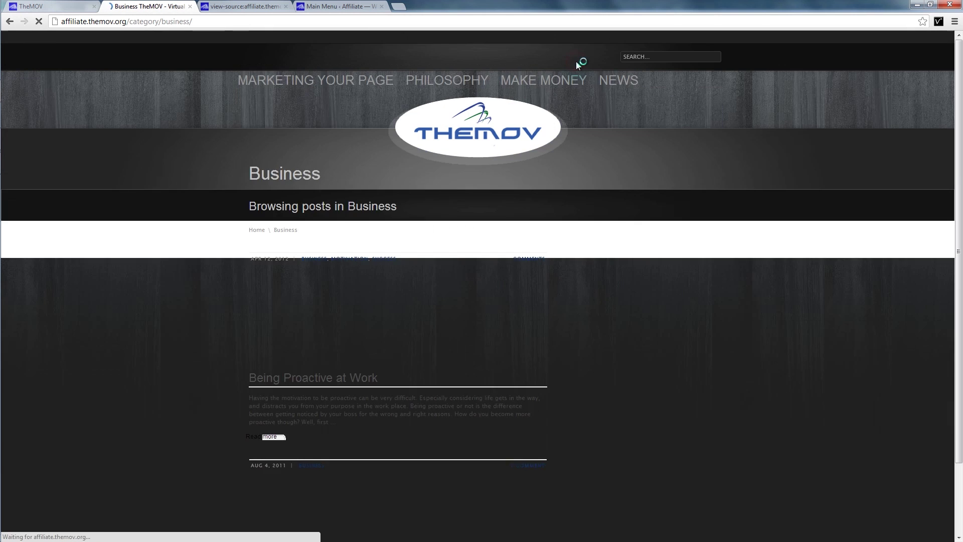
scroll(167, 243, down, 8)
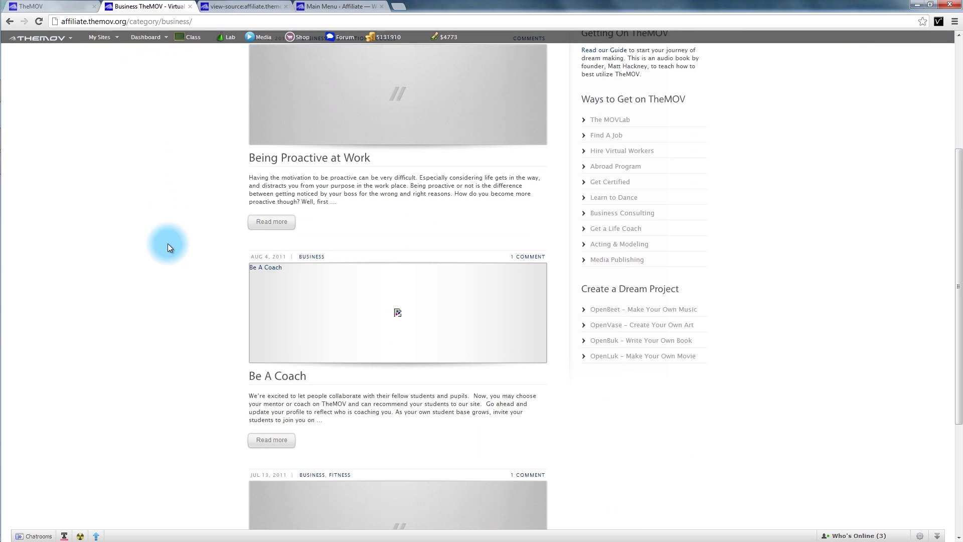
scroll(169, 243, up, 8)
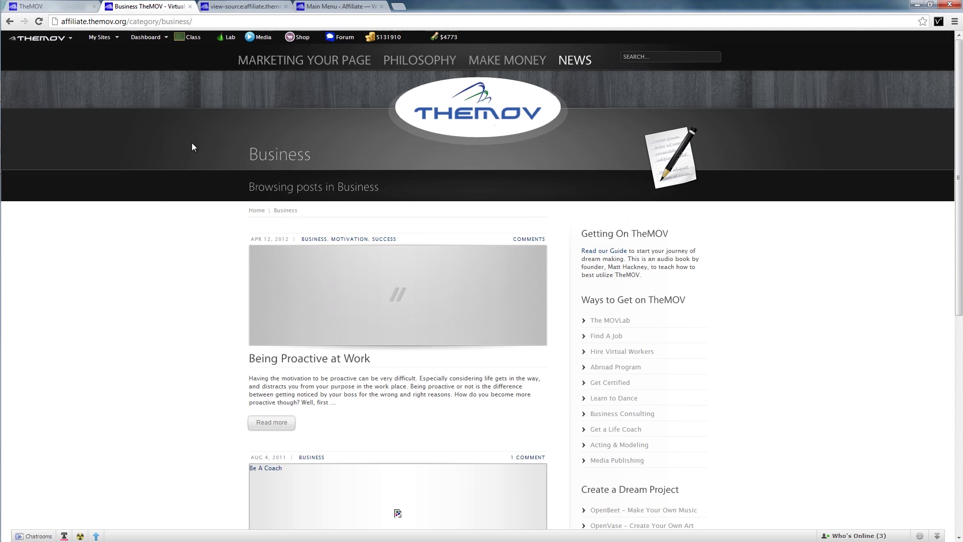
mouse_move(262, 63)
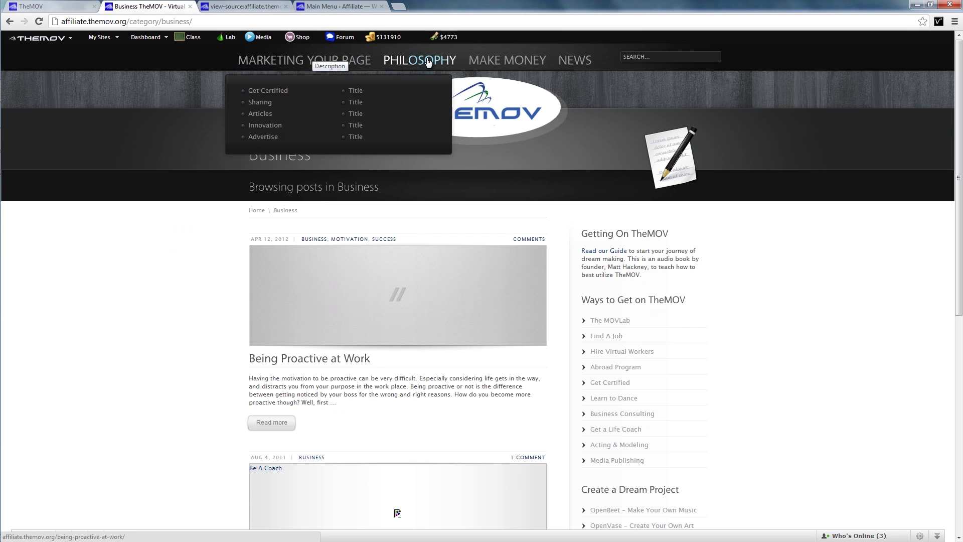